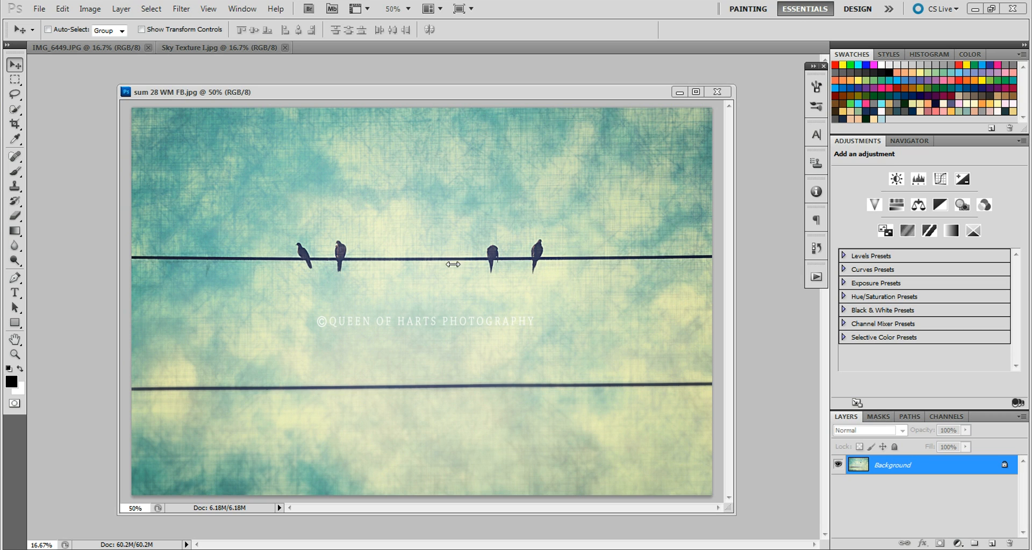
Step: Minimize the finished example image and duplicate the Background layer of IMG_6449.JPG
click(678, 93)
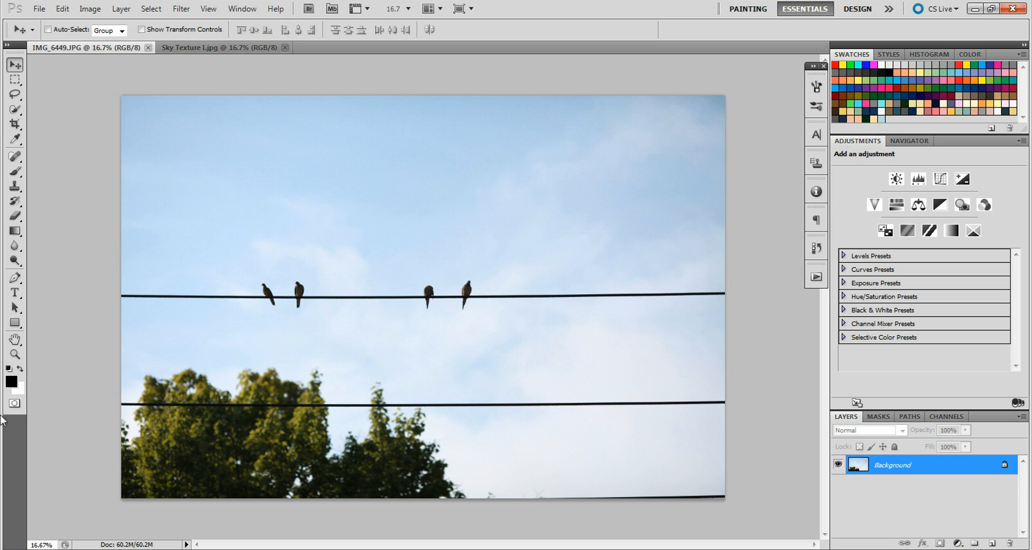
right_click(926, 474)
click(950, 379)
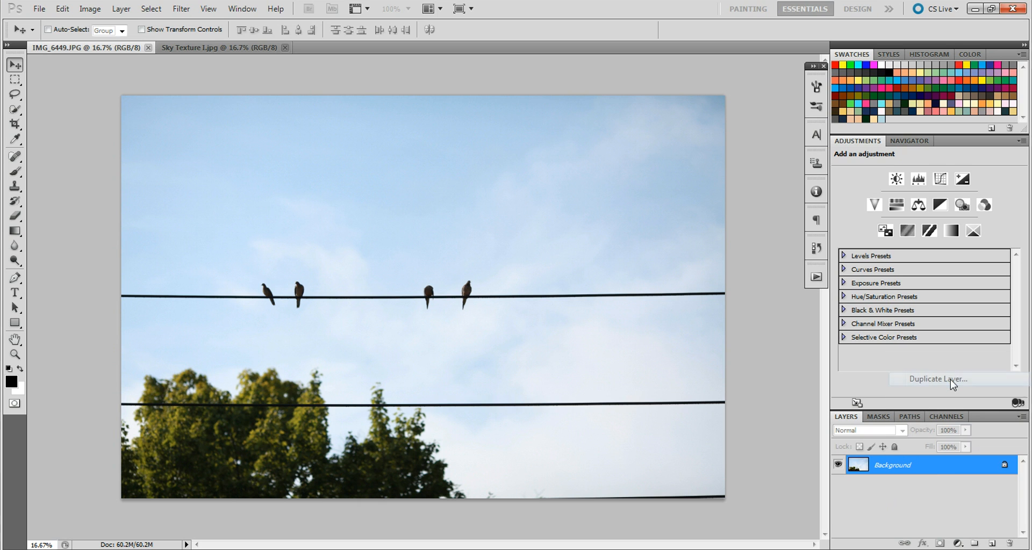
key(Return)
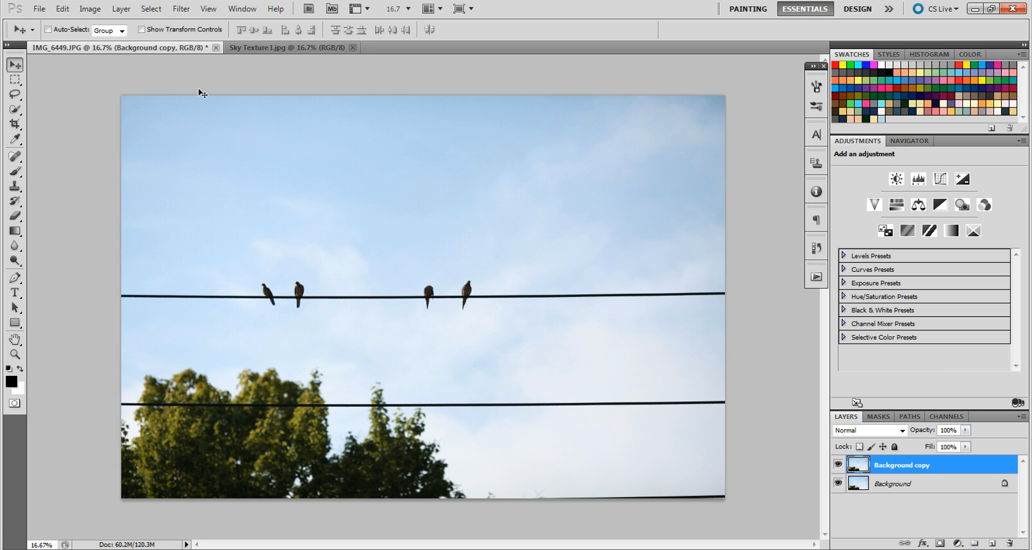
Step: Flip the Background copy layer vertically
click(83, 10)
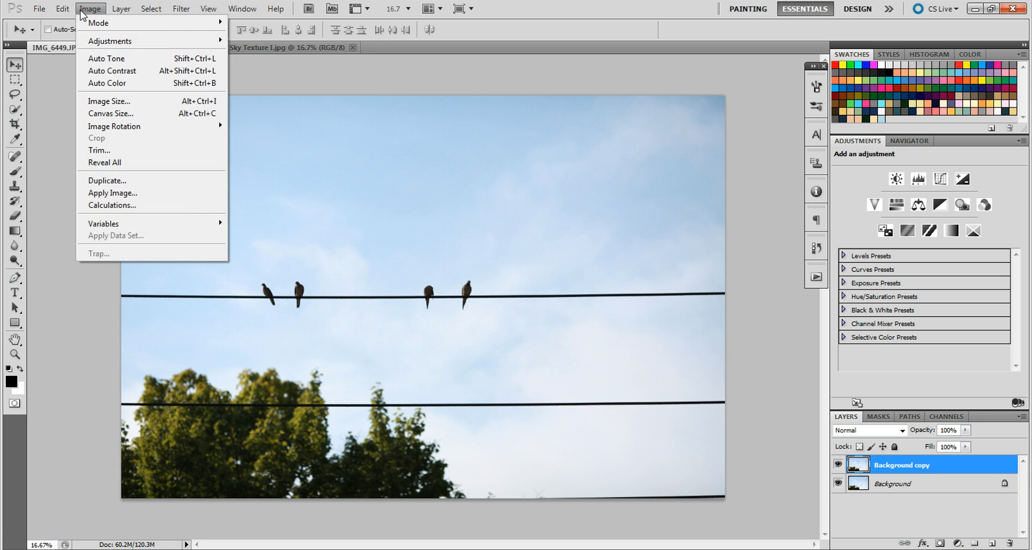
mouse_move(62, 9)
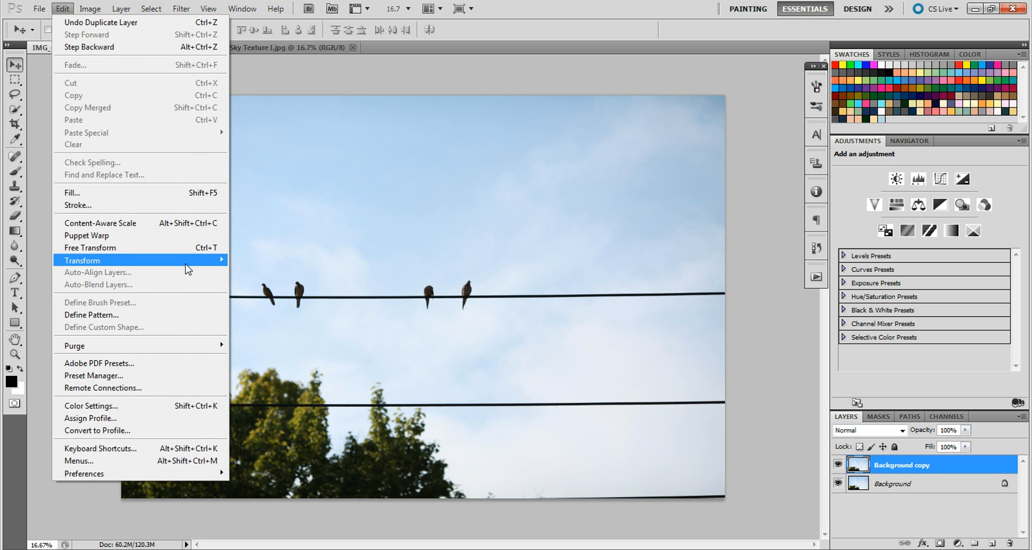
mouse_move(185, 264)
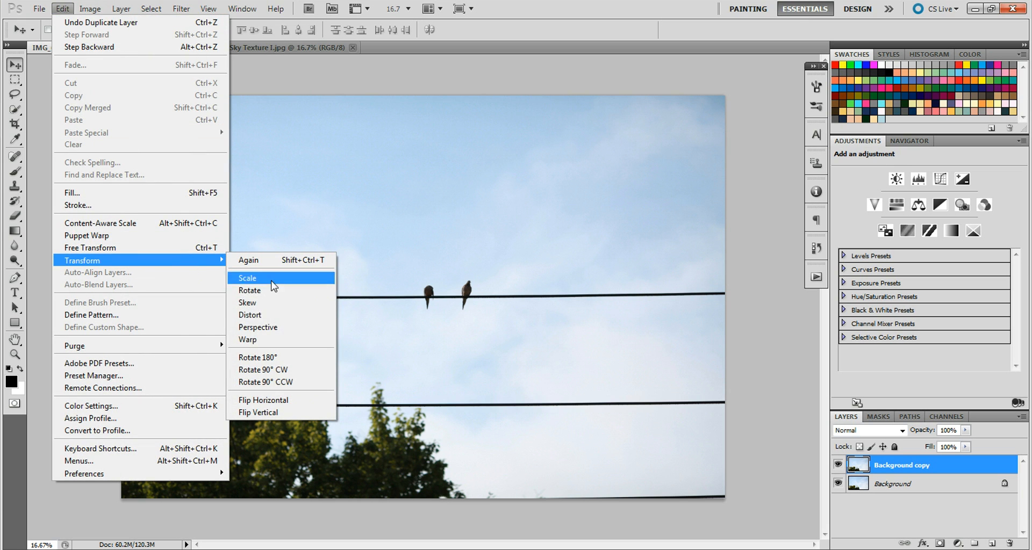
click(292, 413)
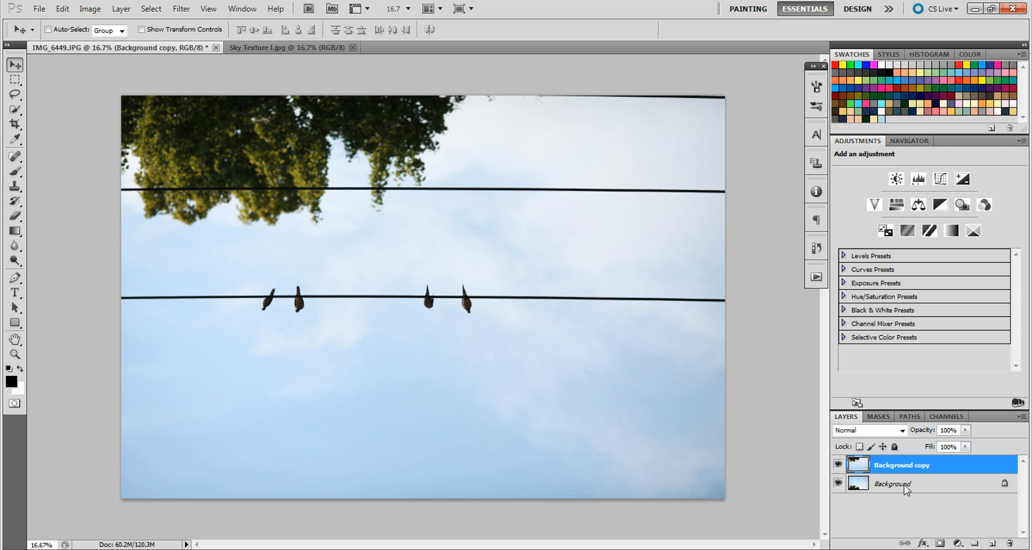
Step: Add an inverted layer mask to the flipped copy and paint white over the trees with a soft 473 px brush
click(939, 544)
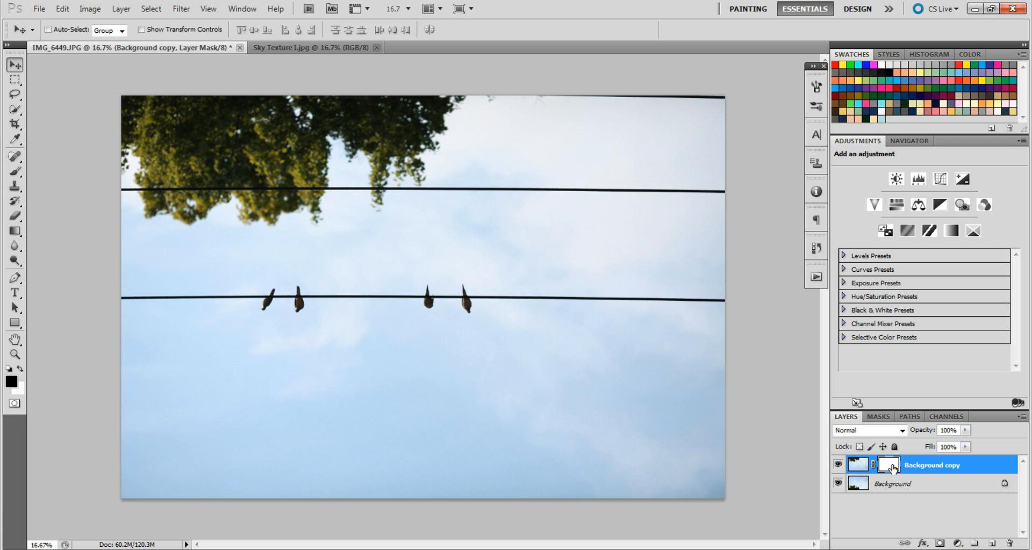
key(ctrl+i)
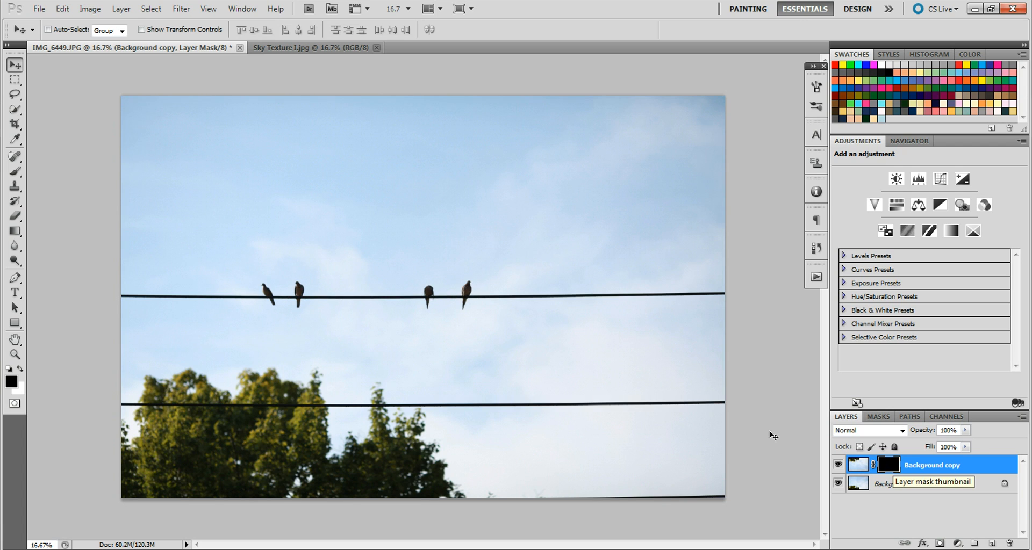
click(15, 171)
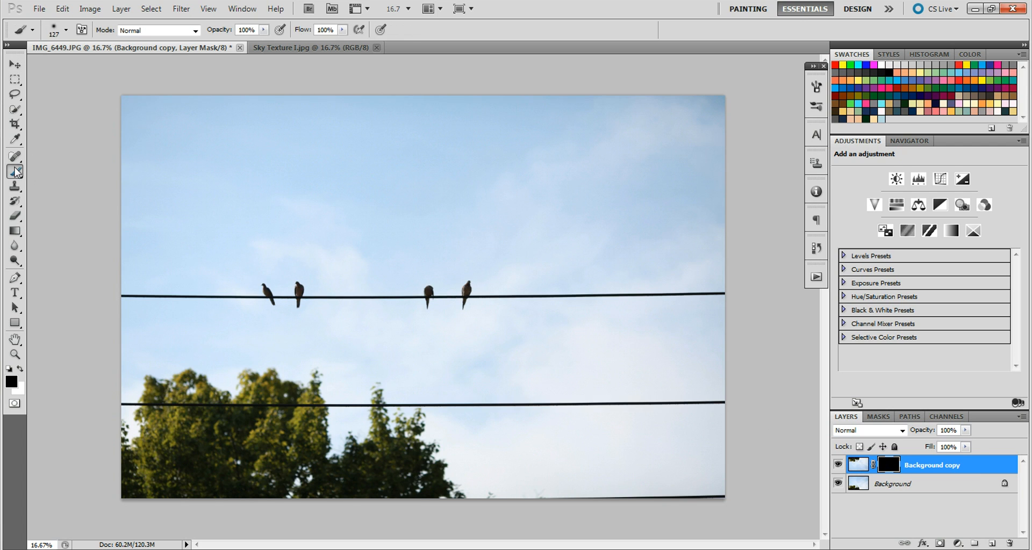
click(66, 32)
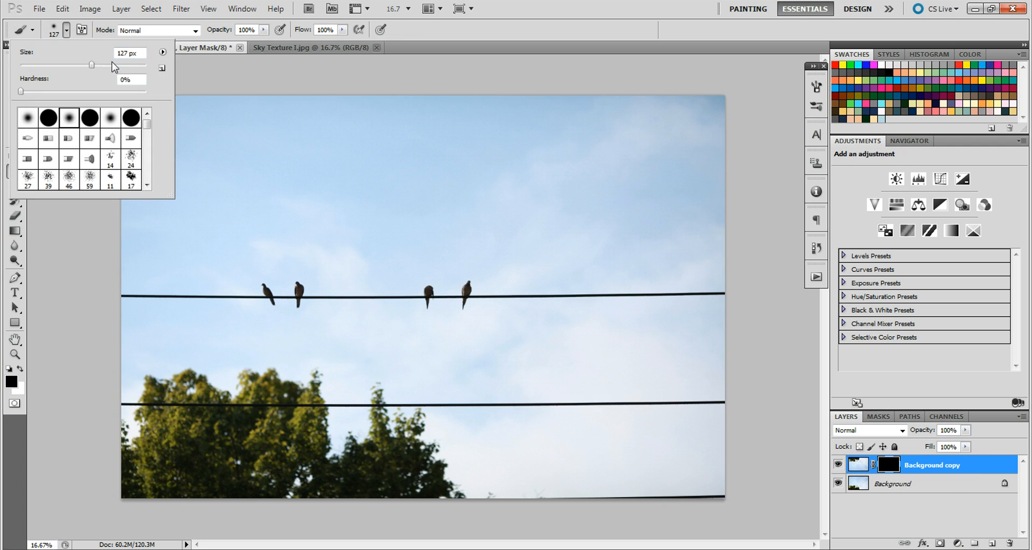
drag(120, 65, 131, 65)
click(20, 369)
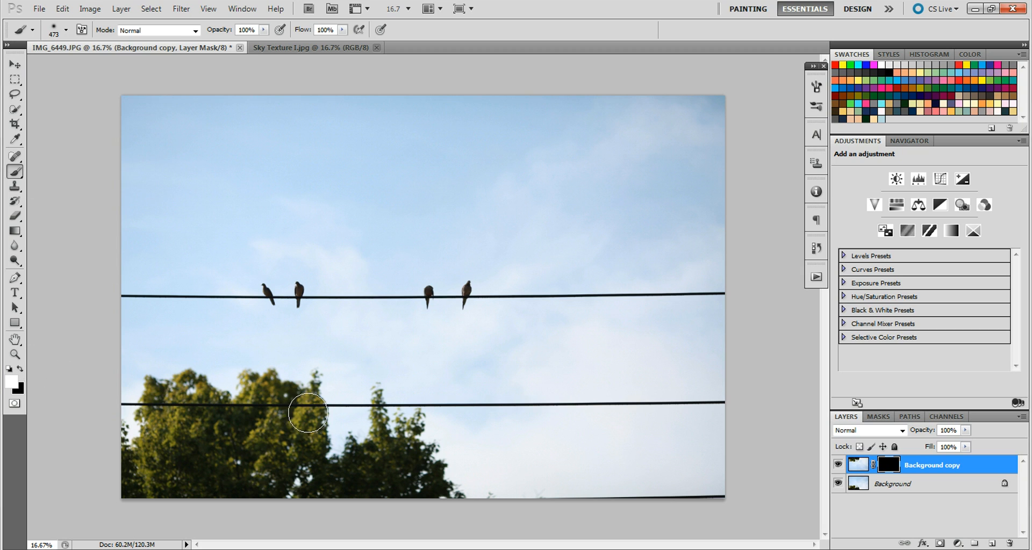
mouse_move(409, 418)
mouse_down()
mouse_move(371, 391)
mouse_move(315, 390)
mouse_move(314, 378)
mouse_move(138, 386)
mouse_move(110, 478)
mouse_move(118, 443)
mouse_move(122, 488)
mouse_move(133, 476)
mouse_move(313, 501)
mouse_move(291, 496)
mouse_move(297, 428)
mouse_move(320, 444)
mouse_move(301, 393)
mouse_move(229, 396)
mouse_move(125, 431)
mouse_move(154, 443)
mouse_move(221, 428)
mouse_move(241, 465)
mouse_move(268, 427)
mouse_move(298, 494)
mouse_move(347, 449)
mouse_move(340, 467)
mouse_move(348, 490)
mouse_move(383, 495)
mouse_move(357, 467)
mouse_move(363, 438)
mouse_move(384, 427)
mouse_move(399, 441)
mouse_move(410, 416)
mouse_move(424, 480)
mouse_move(432, 473)
mouse_move(442, 493)
mouse_move(352, 458)
mouse_move(331, 484)
mouse_move(421, 488)
mouse_move(463, 503)
mouse_move(394, 429)
mouse_move(391, 410)
mouse_move(302, 396)
mouse_move(254, 406)
mouse_up()
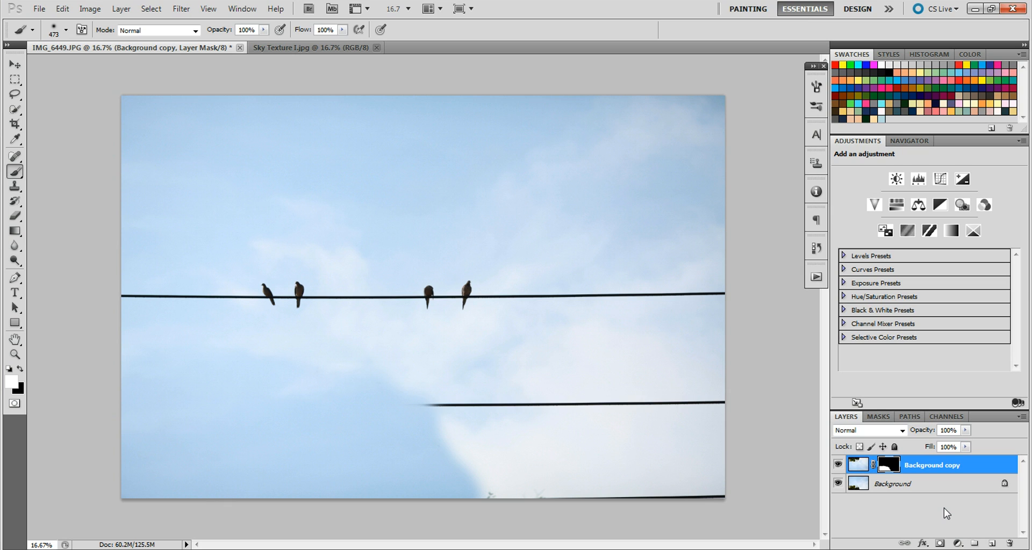
Step: Place the merged image on a new top layer and set the Clone Stamp to a soft 1399 px brush
key(ctrl+v)
key(x)
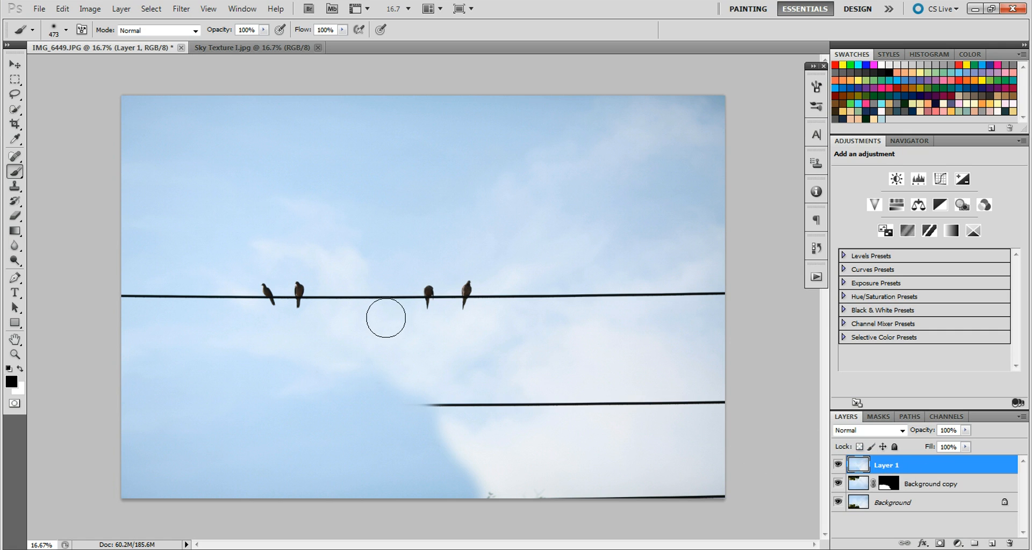
click(15, 189)
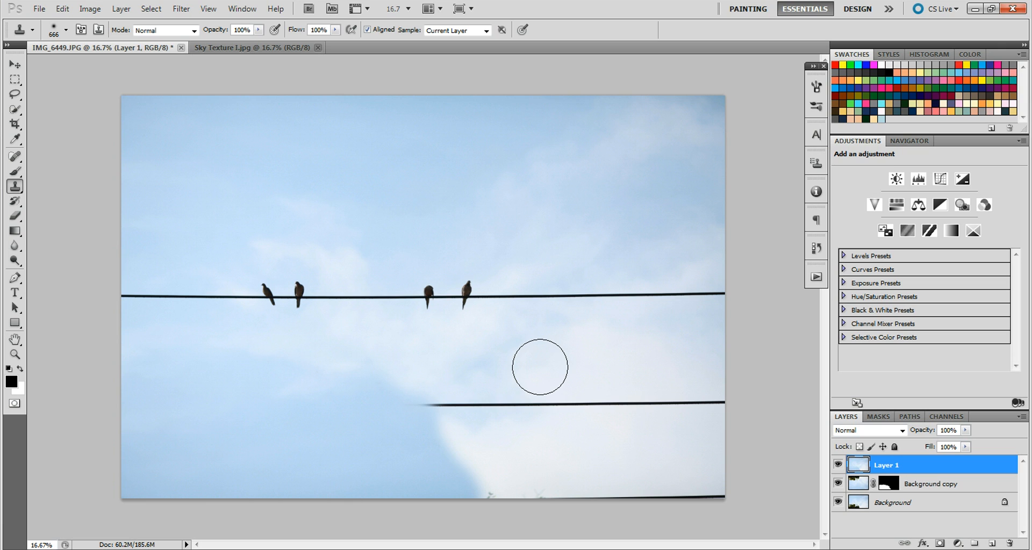
click(66, 30)
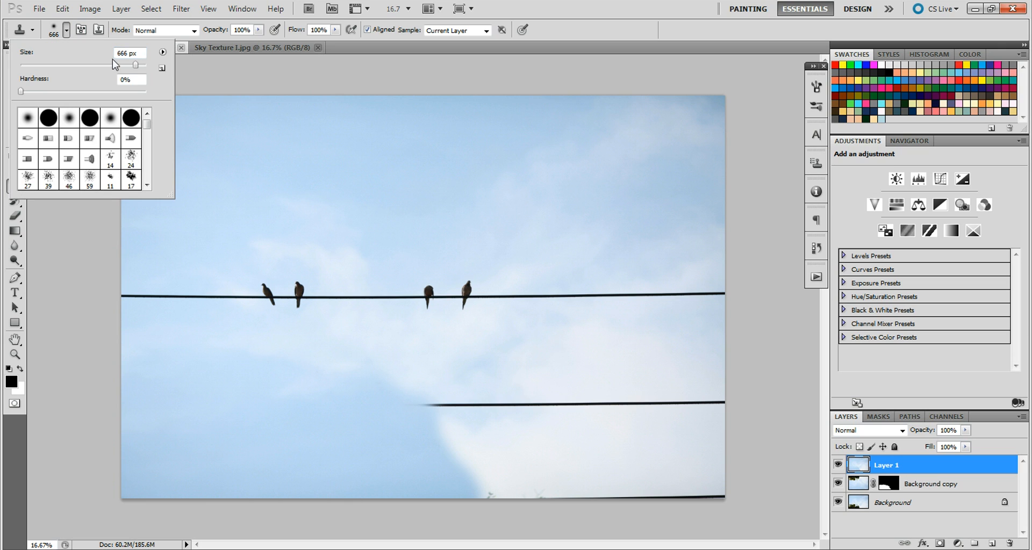
drag(141, 67, 142, 65)
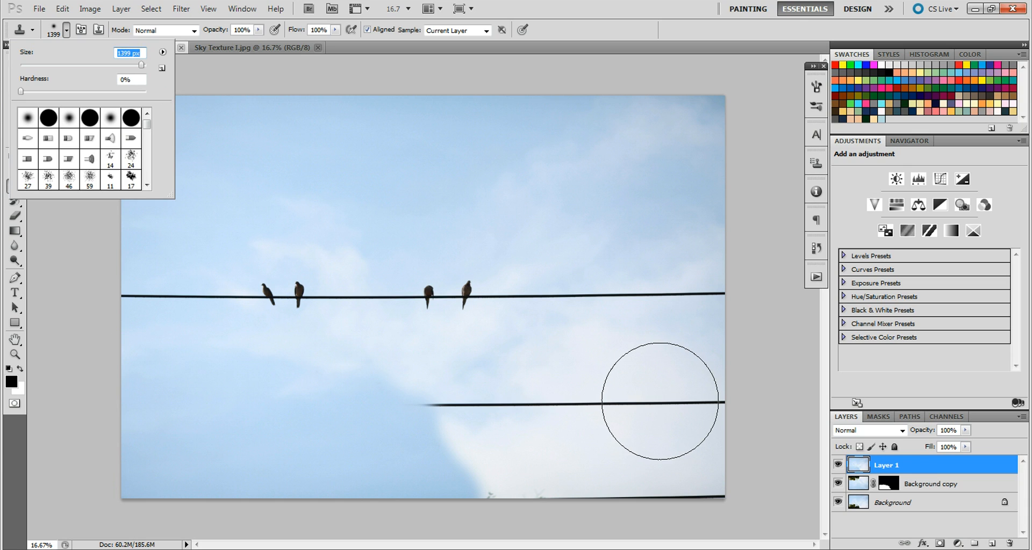
Step: Clone the intact right part of the lower wire and its clouds leftward to rebuild the wire to the photo's left edge
alt+click(660, 401)
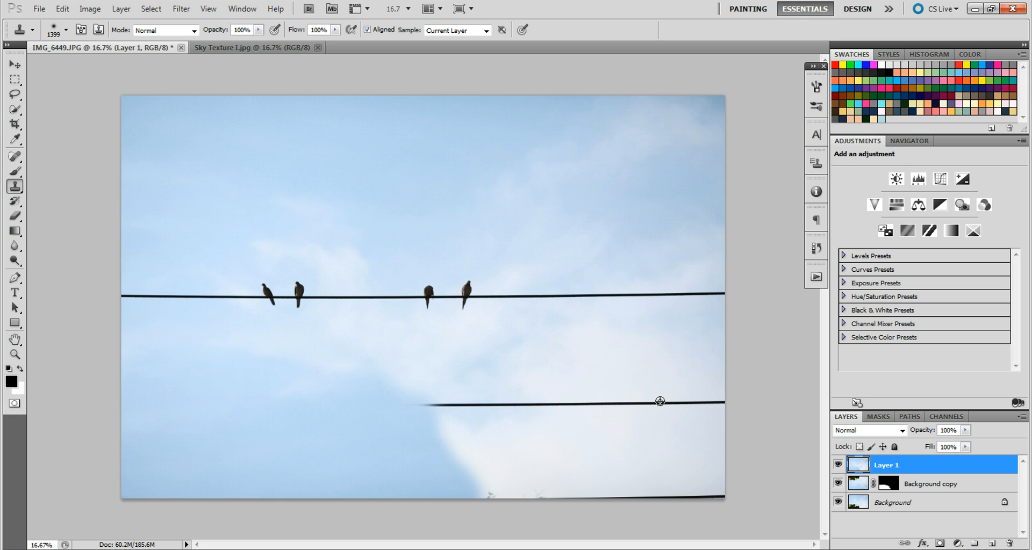
drag(662, 397, 438, 400)
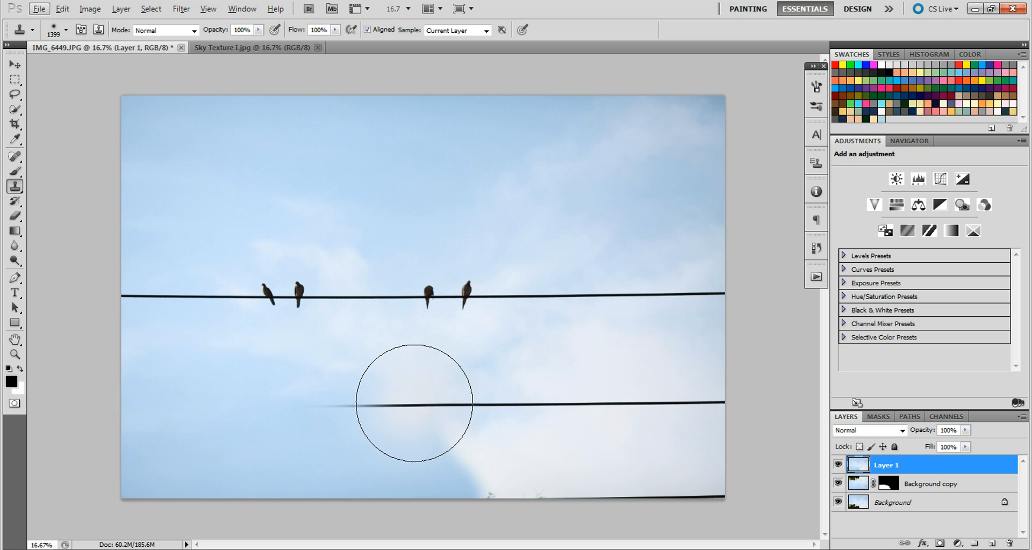
click(414, 404)
drag(415, 404, 370, 404)
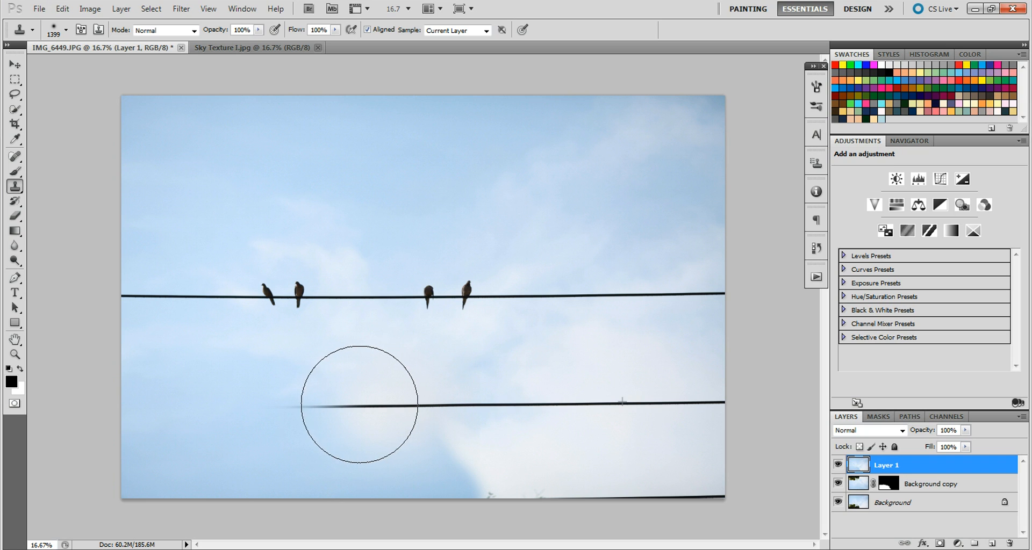
drag(335, 404, 250, 407)
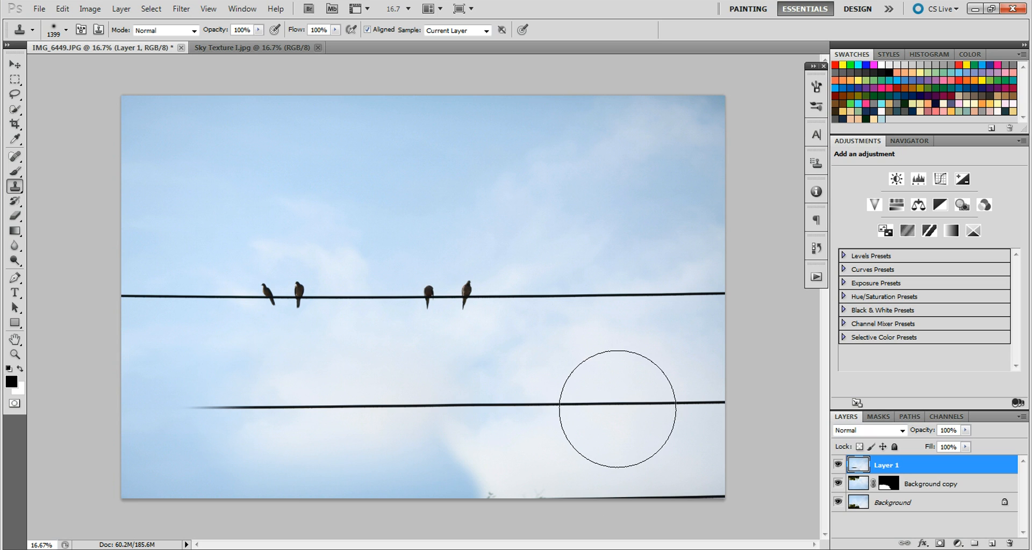
alt+click(648, 406)
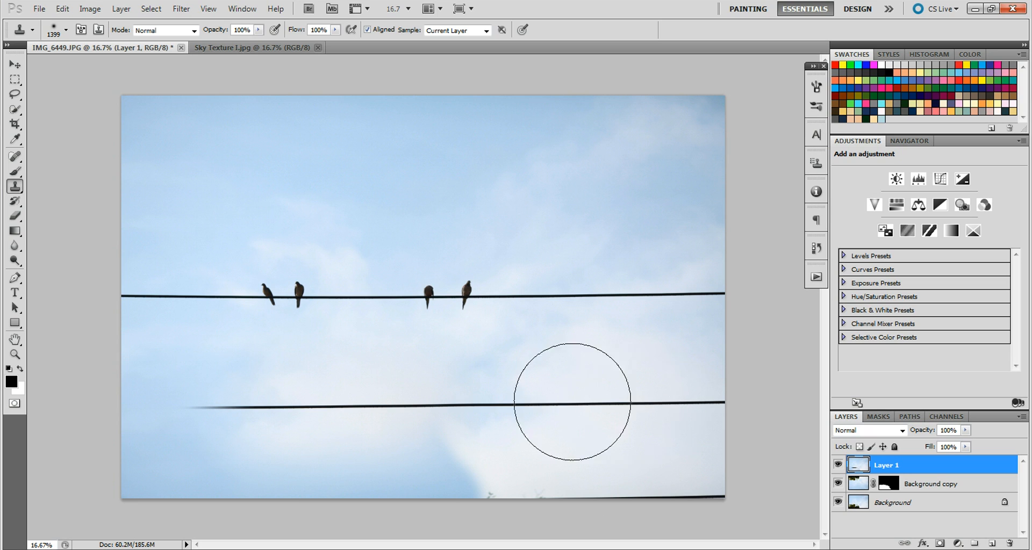
drag(467, 416, 445, 415)
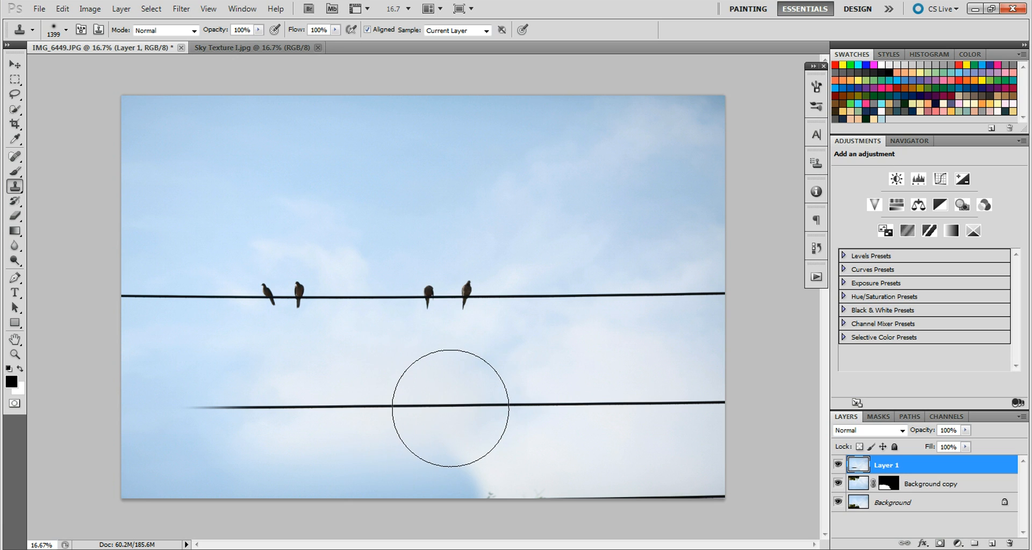
mouse_move(451, 408)
mouse_down()
mouse_move(337, 415)
mouse_move(367, 468)
mouse_move(421, 457)
mouse_move(387, 440)
mouse_move(356, 380)
mouse_move(388, 435)
mouse_move(408, 438)
mouse_move(231, 410)
mouse_up()
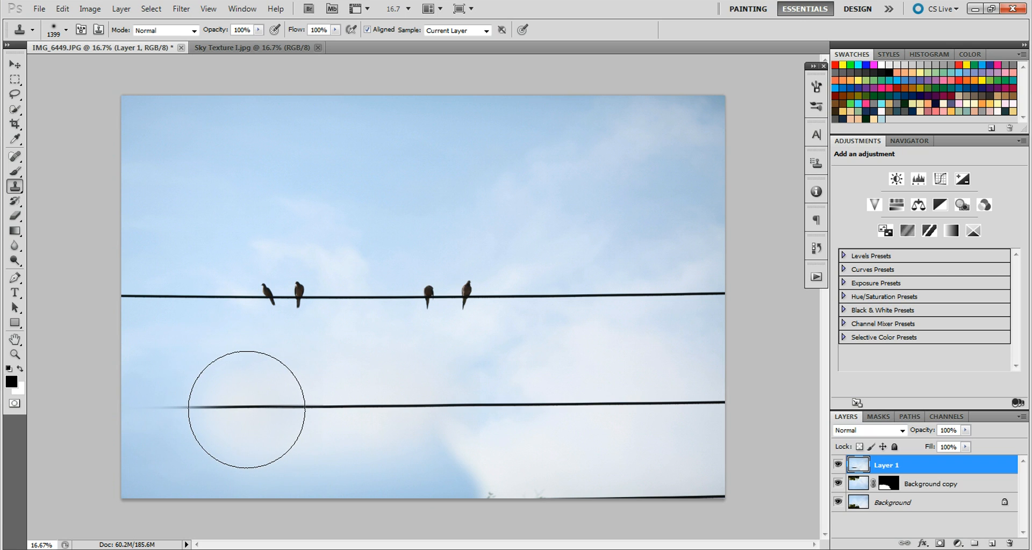
drag(247, 410, 113, 408)
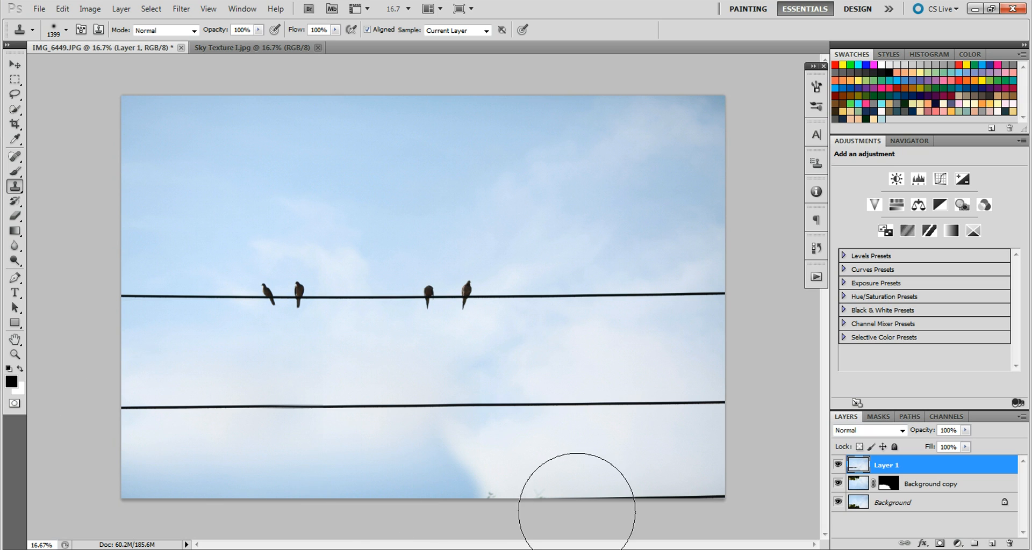
Step: Clone clear sky over the wire remnant and leaf tips along the photo's bottom edge with a 319 px brush
click(66, 30)
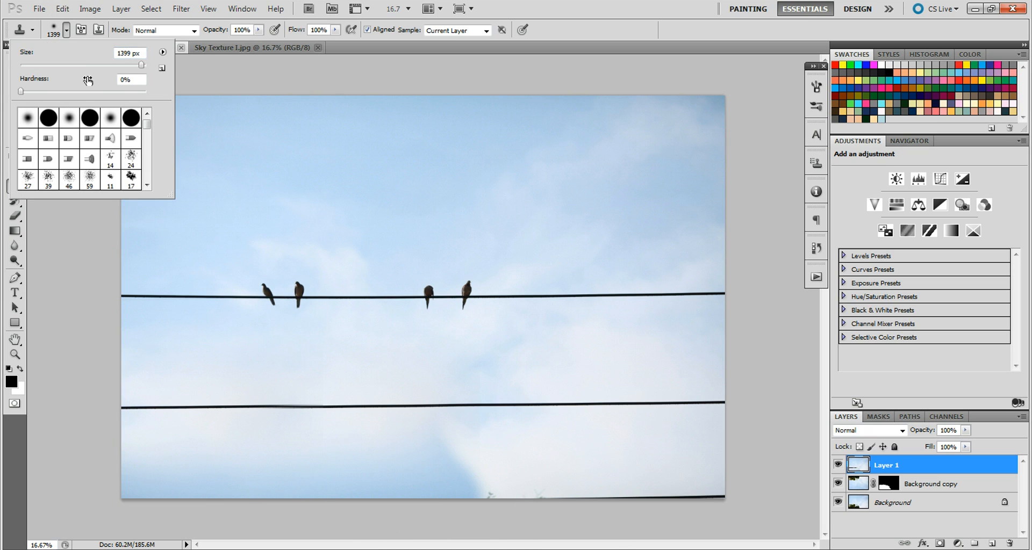
drag(125, 65, 122, 65)
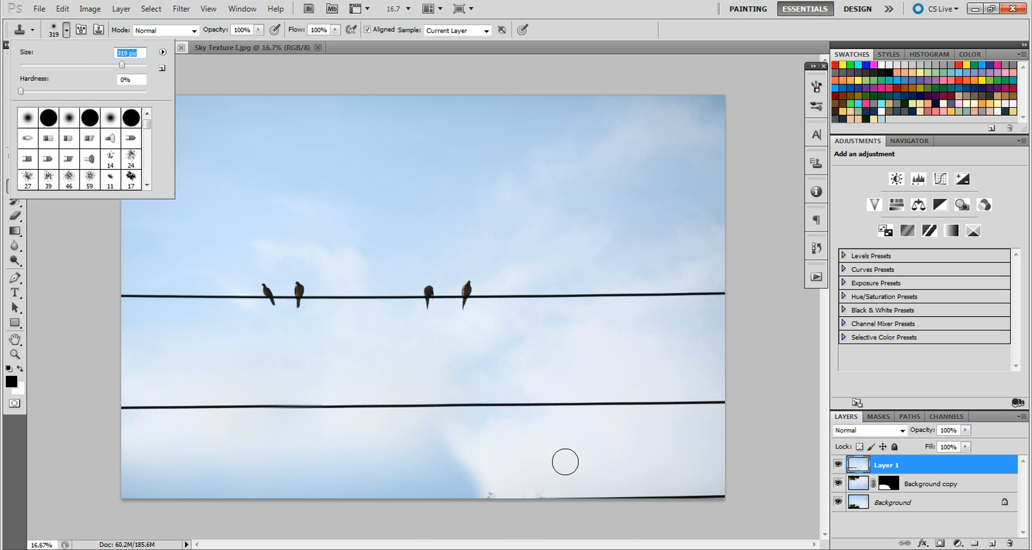
alt+click(703, 475)
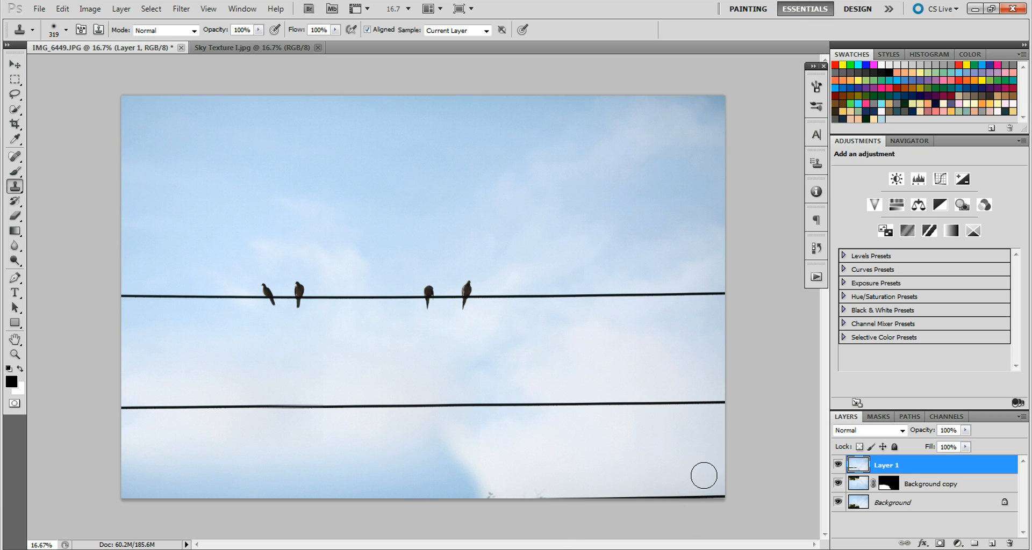
drag(718, 493, 489, 495)
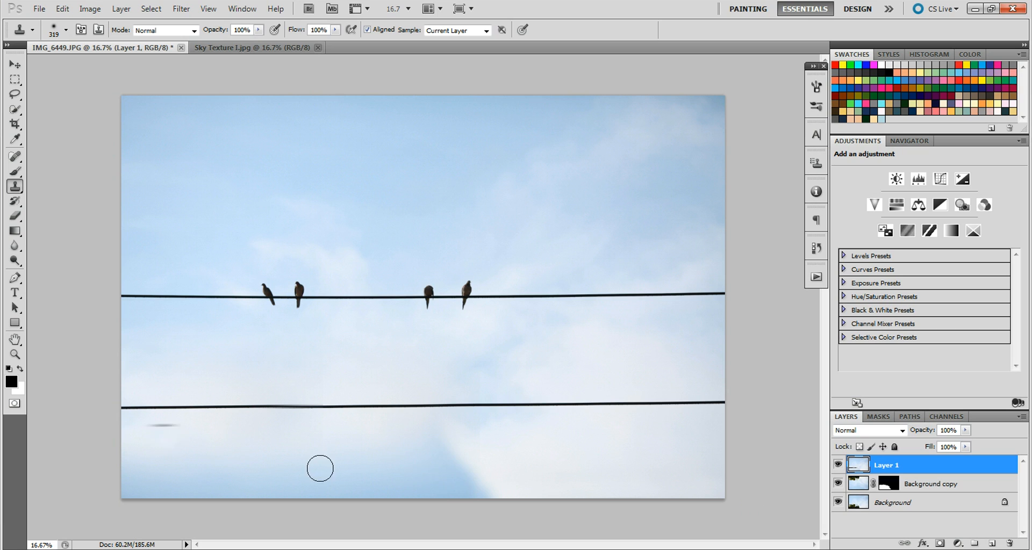
Step: Clone bright cloud over the hard blue edge below the lower wire near the bottom middle with a 453 px brush
click(66, 30)
drag(126, 65, 130, 65)
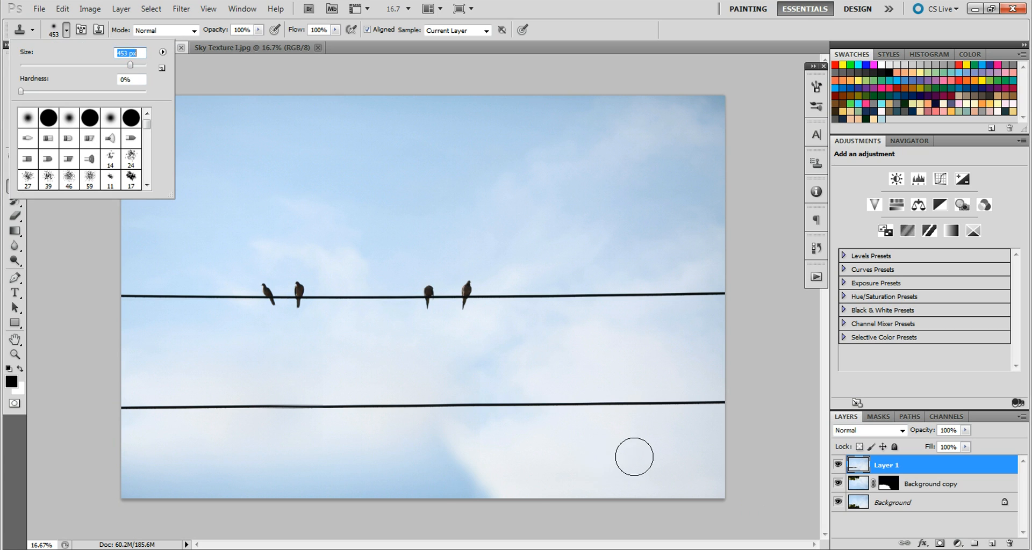
alt+click(649, 459)
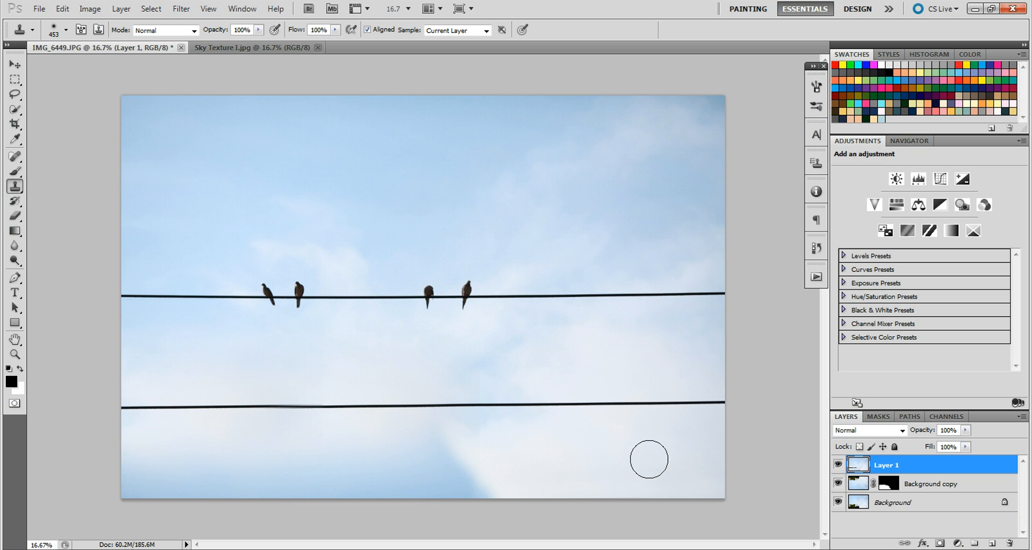
mouse_move(488, 493)
mouse_down()
mouse_move(455, 470)
mouse_move(455, 490)
mouse_move(434, 474)
mouse_move(410, 483)
mouse_up()
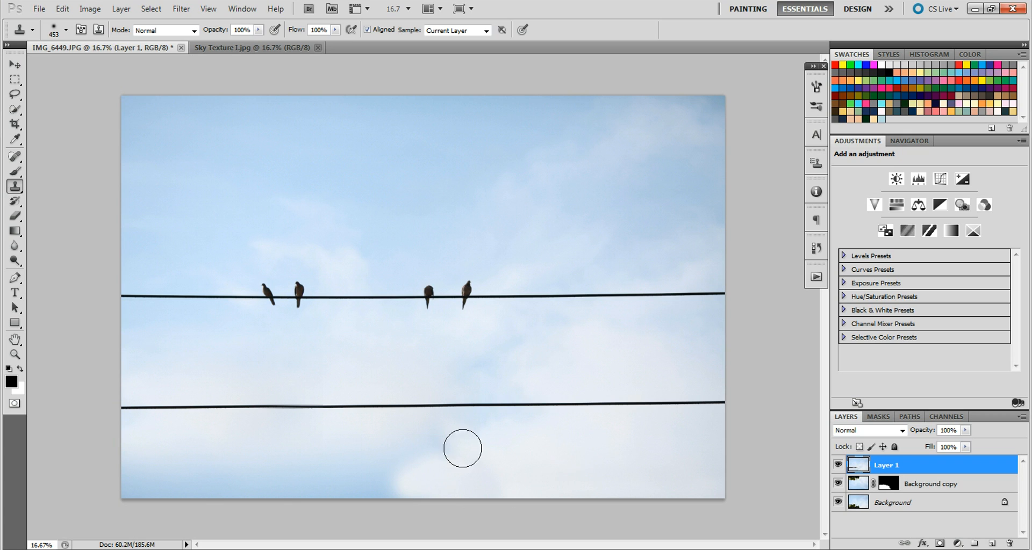
mouse_move(433, 447)
mouse_down()
mouse_move(392, 456)
mouse_move(403, 468)
mouse_up()
drag(523, 478, 526, 476)
alt+click(525, 477)
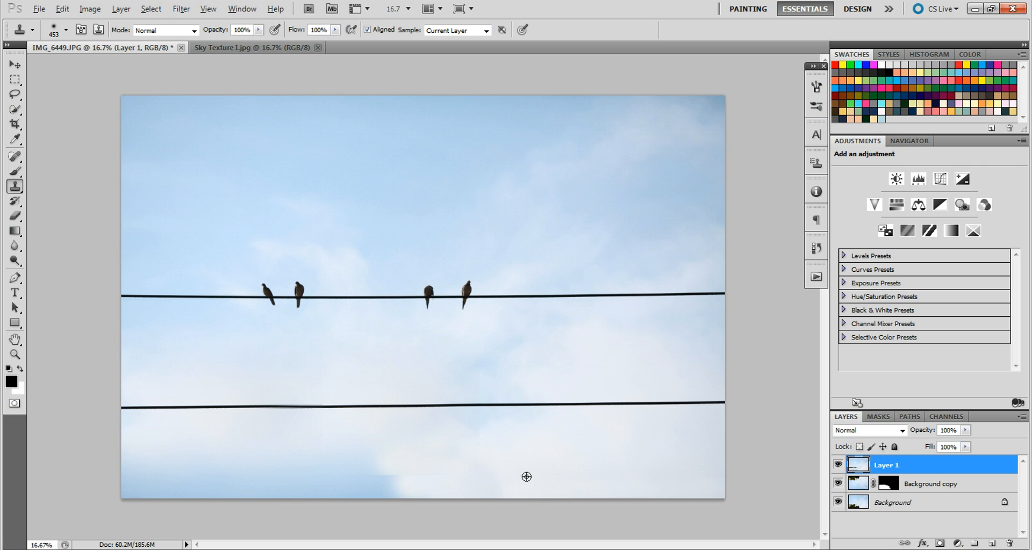
mouse_move(398, 484)
mouse_down()
mouse_move(385, 475)
mouse_move(396, 487)
mouse_up()
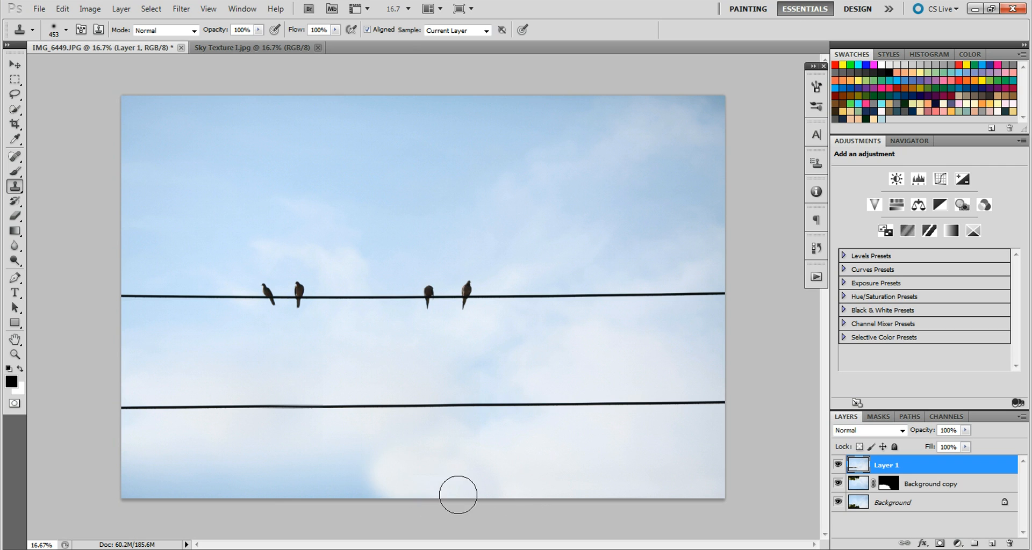
Step: Clone cloud at 56% opacity over the abrupt cloud edge and blue patch below the lower wire, left of the photo's bottom middle
click(259, 30)
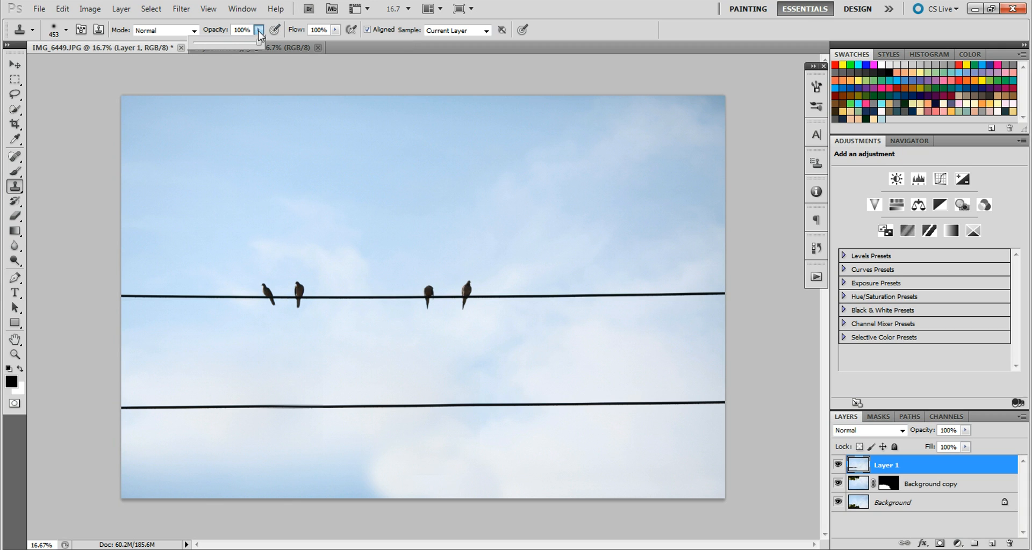
click(230, 42)
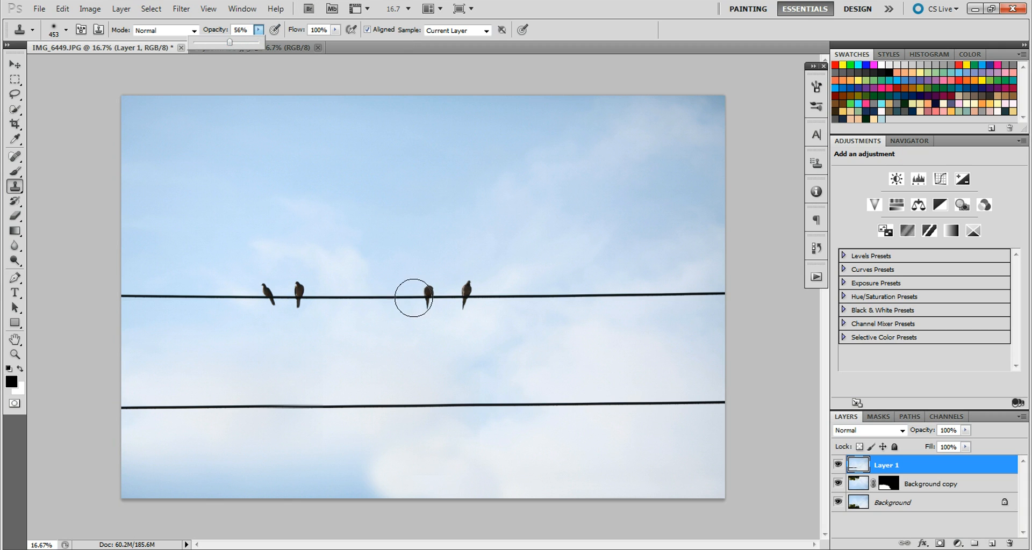
alt+click(557, 467)
mouse_move(382, 469)
mouse_down()
mouse_move(366, 470)
mouse_move(378, 484)
mouse_move(346, 470)
mouse_move(360, 481)
mouse_move(335, 477)
mouse_up()
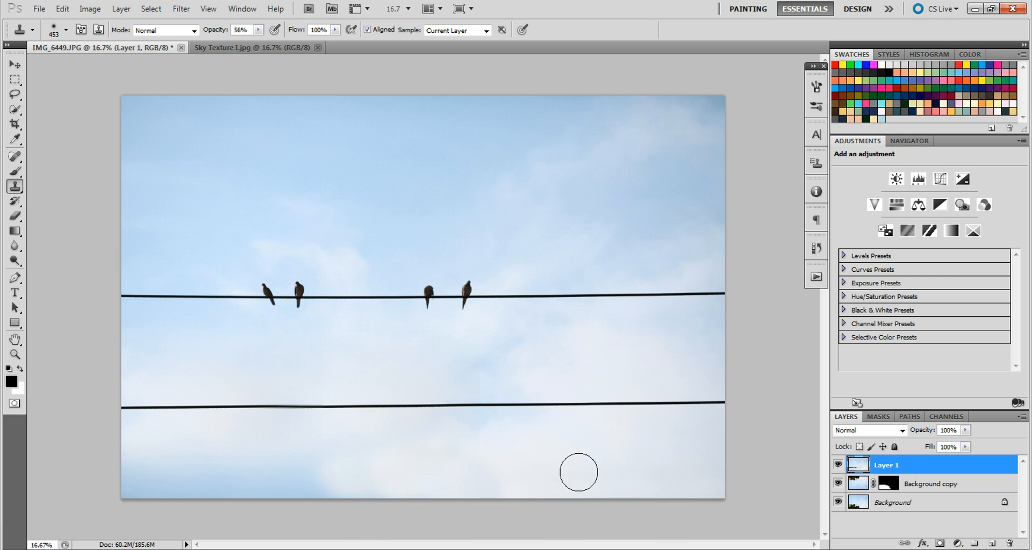
alt+click(579, 472)
drag(481, 477, 505, 495)
drag(322, 473, 278, 464)
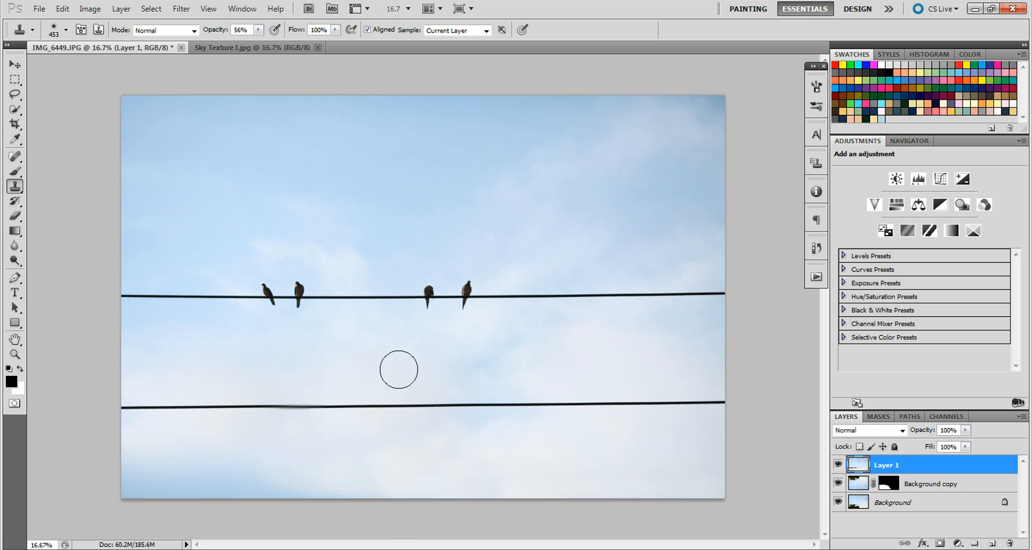
Step: Clone the intact right part of the lower wire over its blurred left section, enlarging the brush to 813 px and 1714 px
click(67, 30)
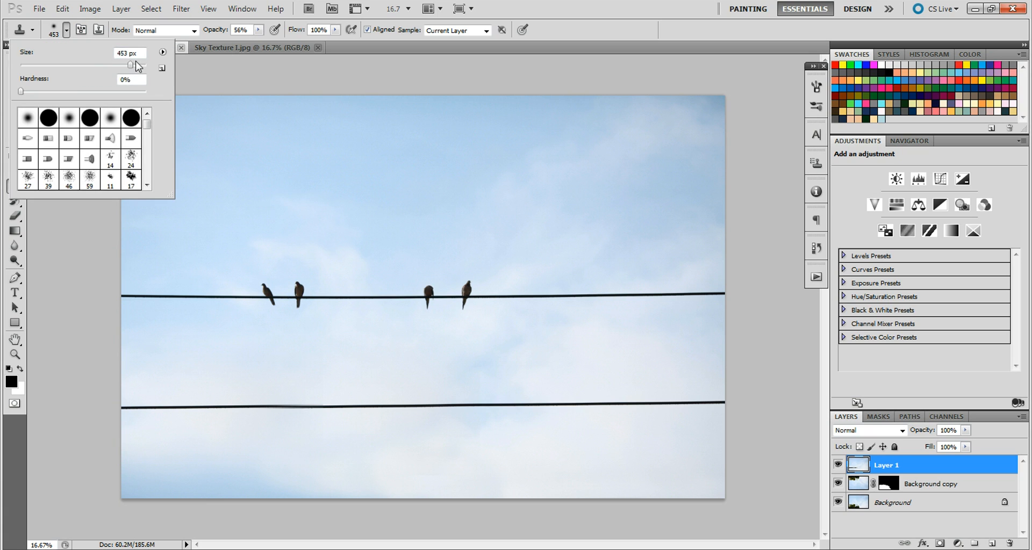
click(137, 65)
mouse_move(276, 438)
mouse_down()
mouse_move(488, 414)
mouse_move(597, 427)
mouse_move(628, 409)
mouse_up()
alt+click(631, 409)
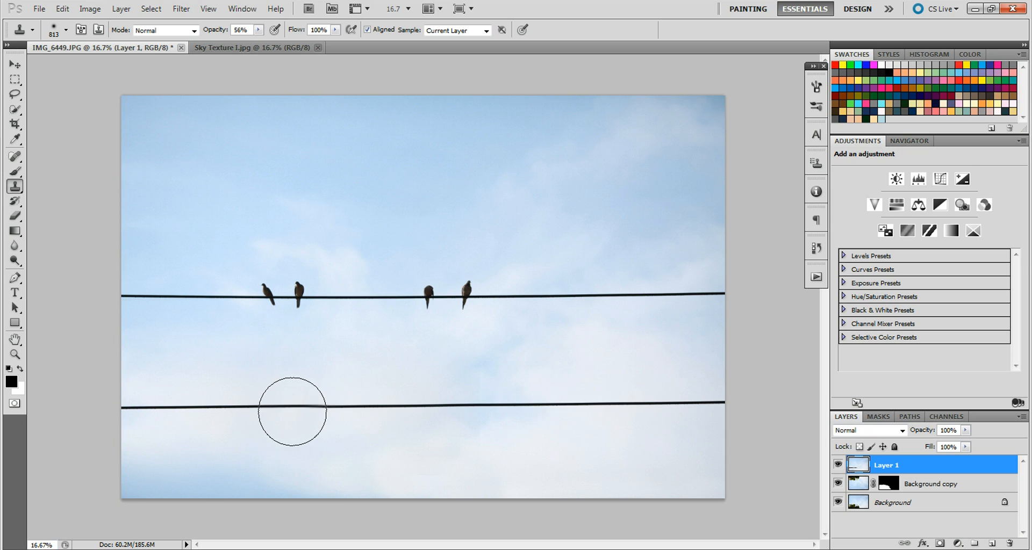
click(66, 30)
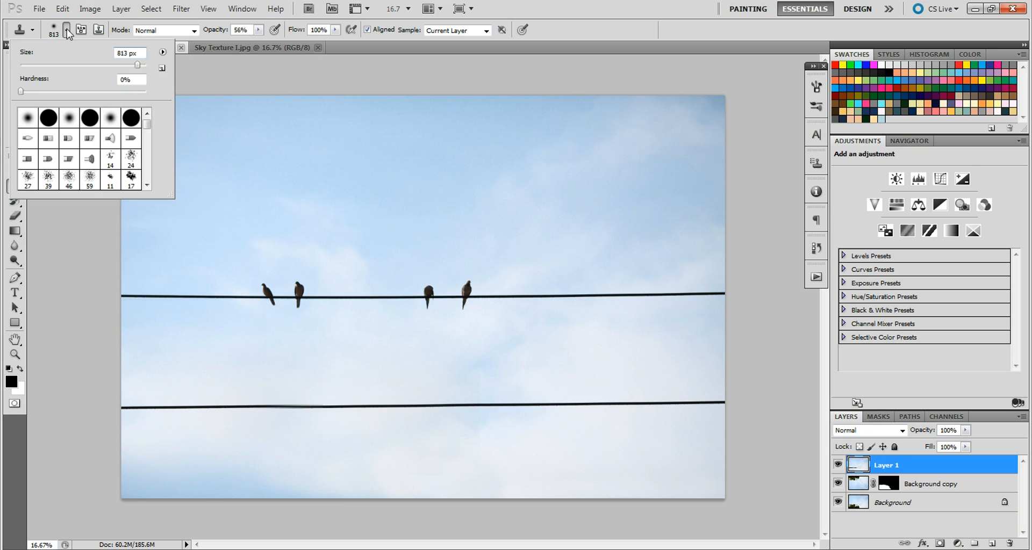
click(143, 64)
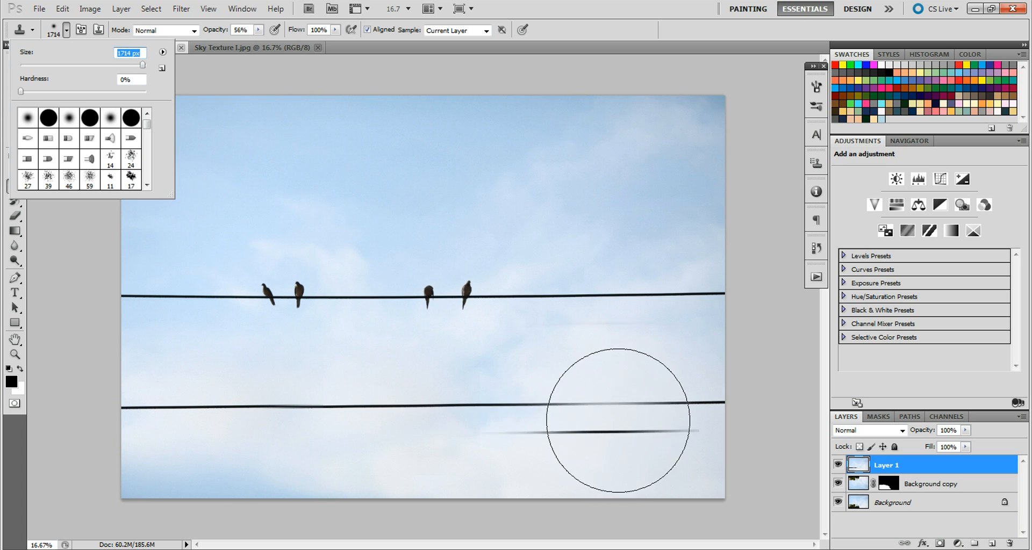
key(Return)
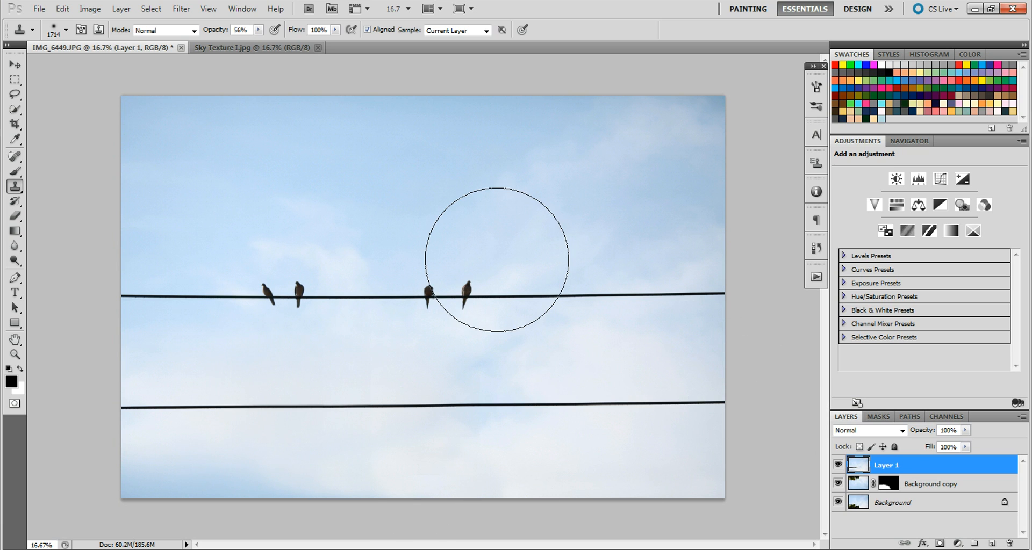
Step: Flatten the retouched photo into a single layer
click(15, 64)
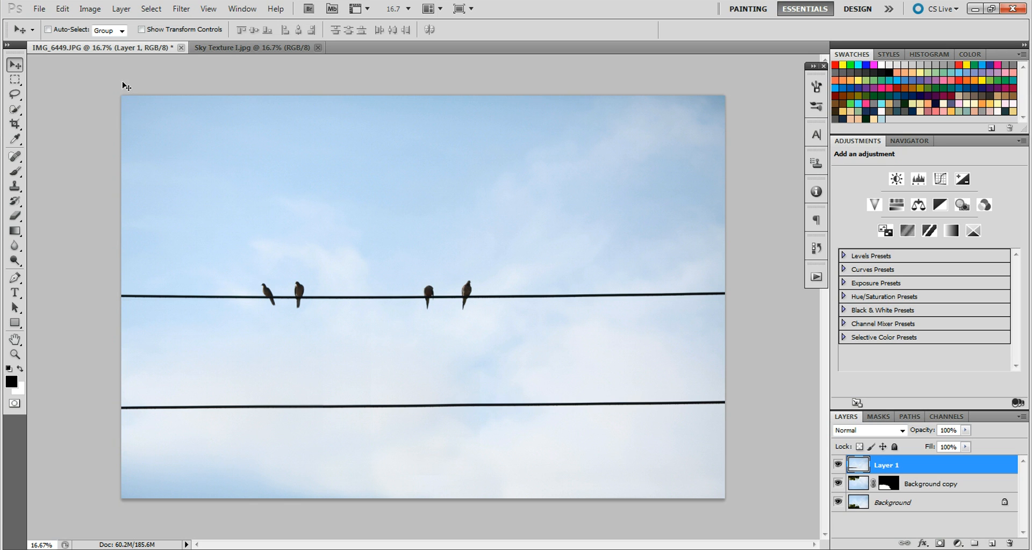
click(121, 8)
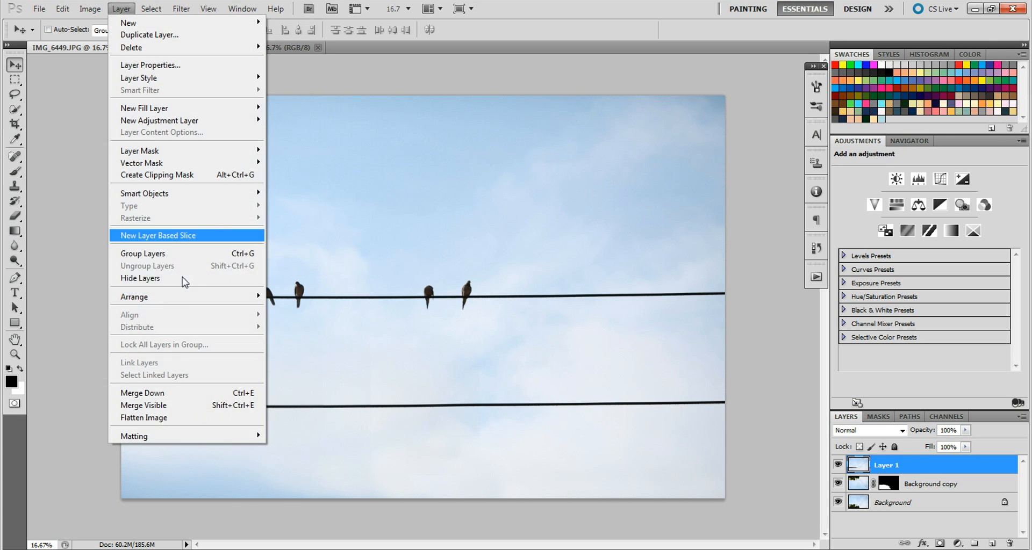
click(194, 418)
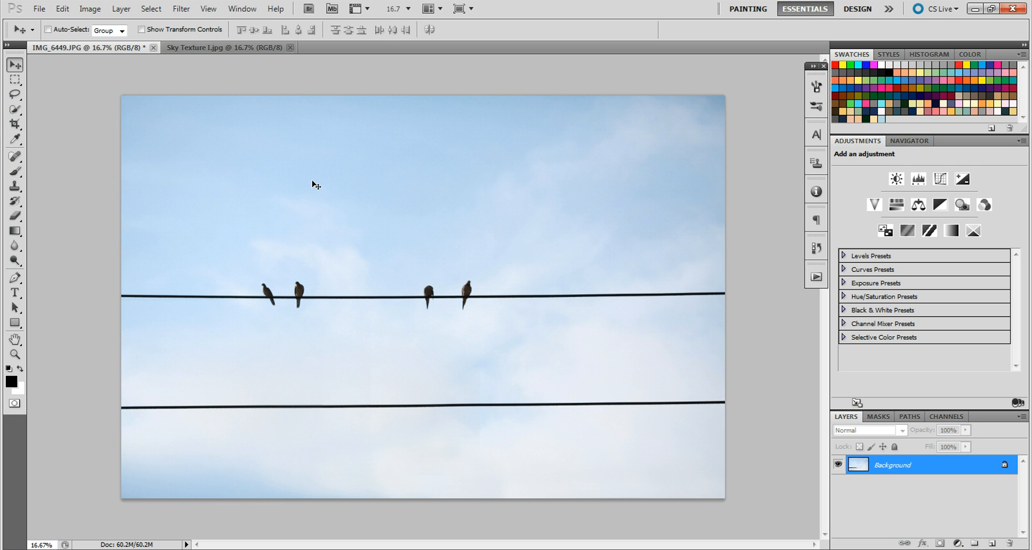
Step: Place Sky Texture I.jpg as a new layer covering the whole bird photo and set its blend mode to Soft Light
click(264, 50)
drag(250, 50, 510, 75)
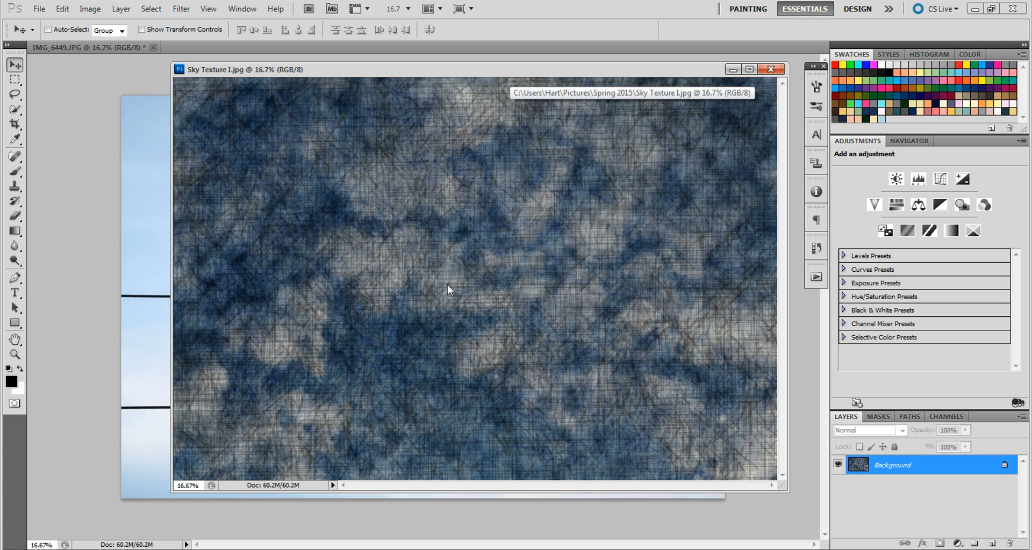
drag(440, 71, 632, 66)
drag(536, 243, 307, 248)
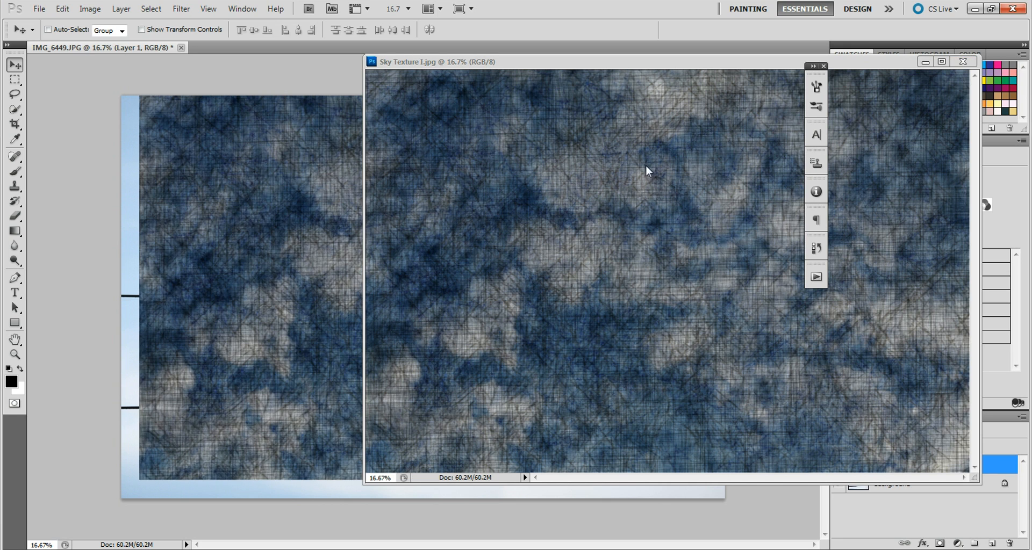
click(922, 66)
mouse_move(451, 355)
mouse_down()
mouse_move(433, 355)
mouse_move(442, 360)
mouse_up()
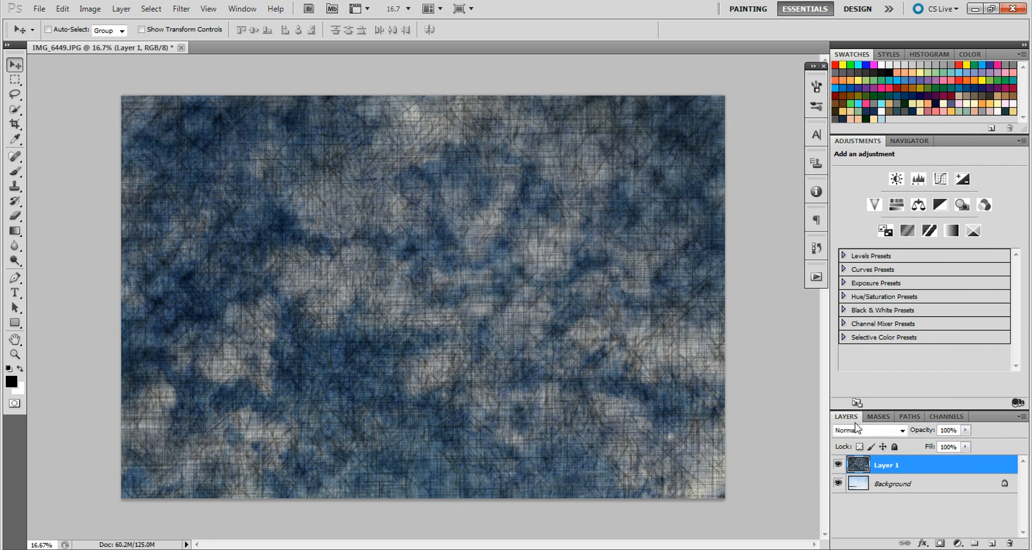
click(894, 433)
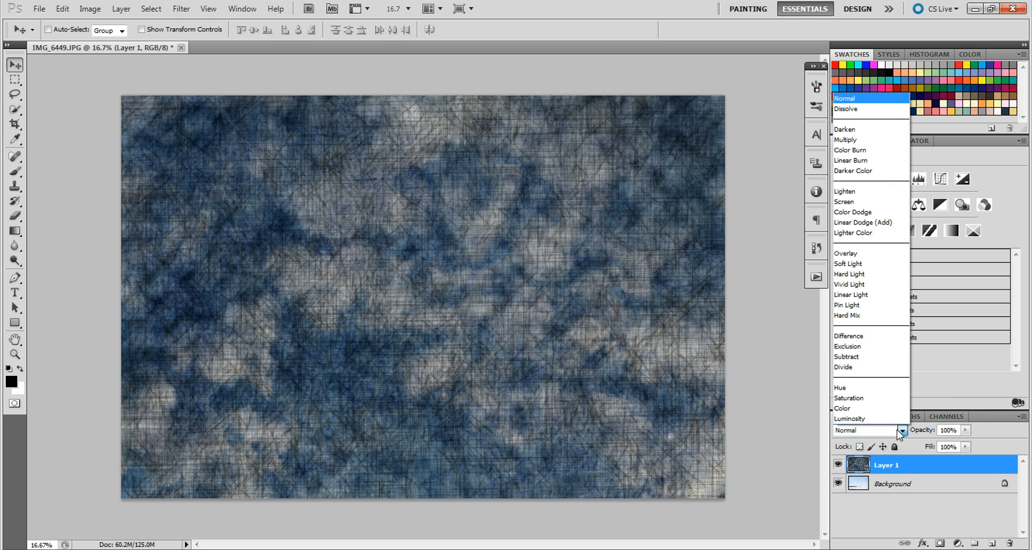
click(876, 268)
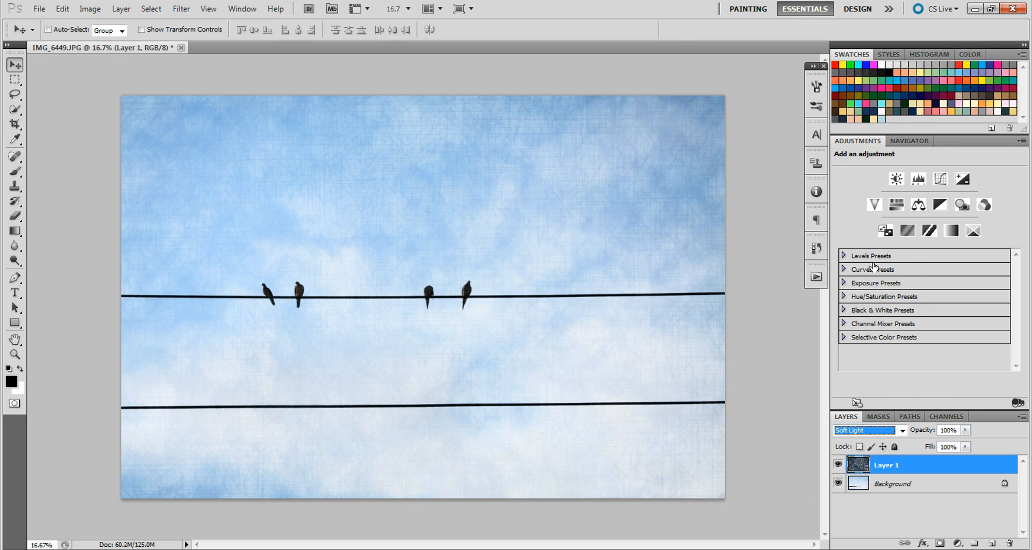
Step: Duplicate the Soft Light texture layer to strengthen the texture, and flatten the image
right_click(914, 471)
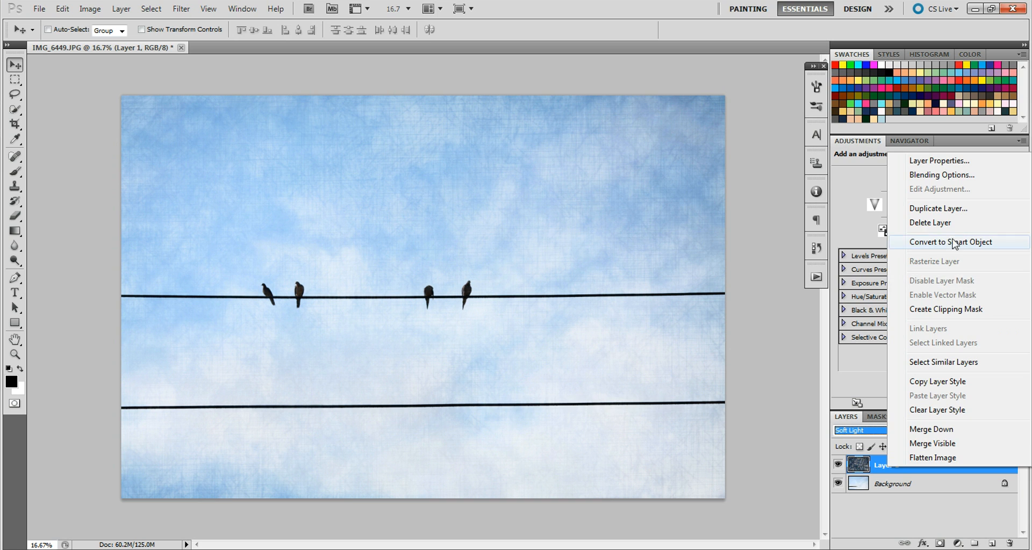
click(953, 208)
key(Return)
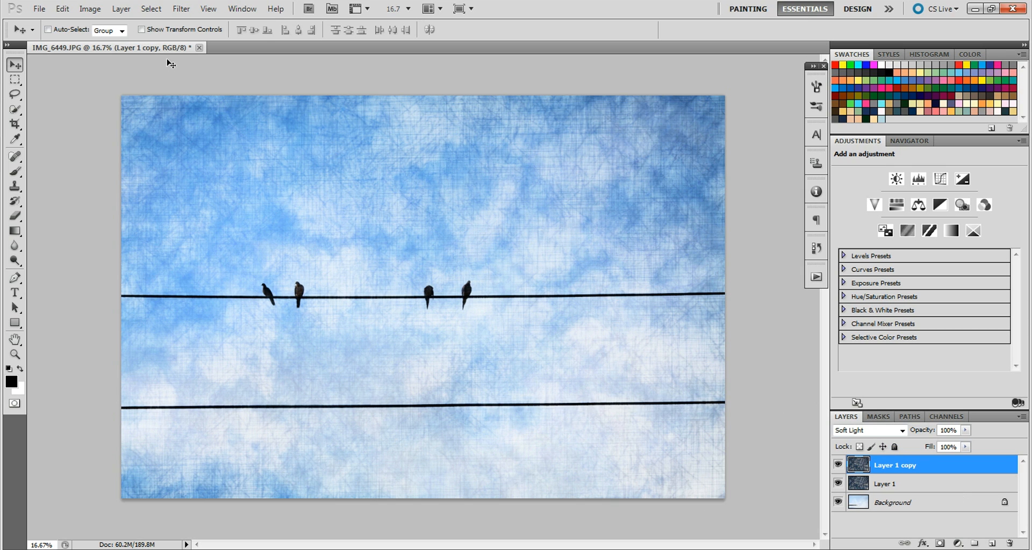
click(122, 9)
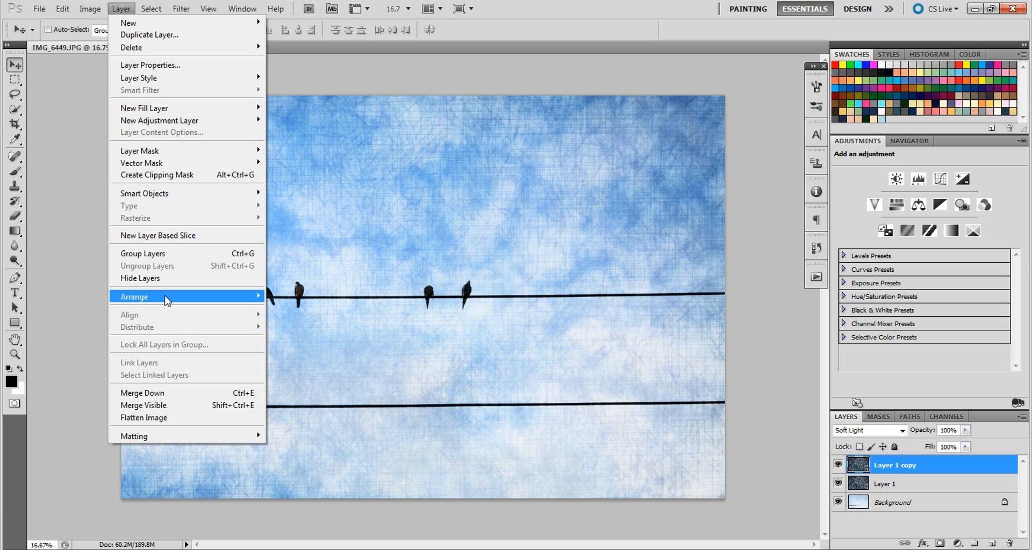
click(190, 422)
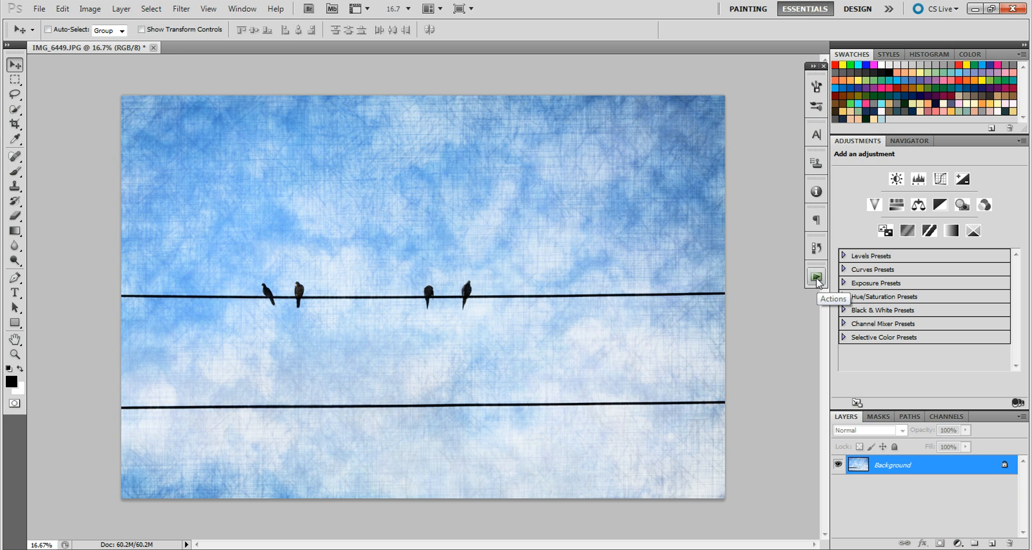
Step: Run the Carnival action from the Chic & Shabby set on the photo and flatten the result
click(816, 277)
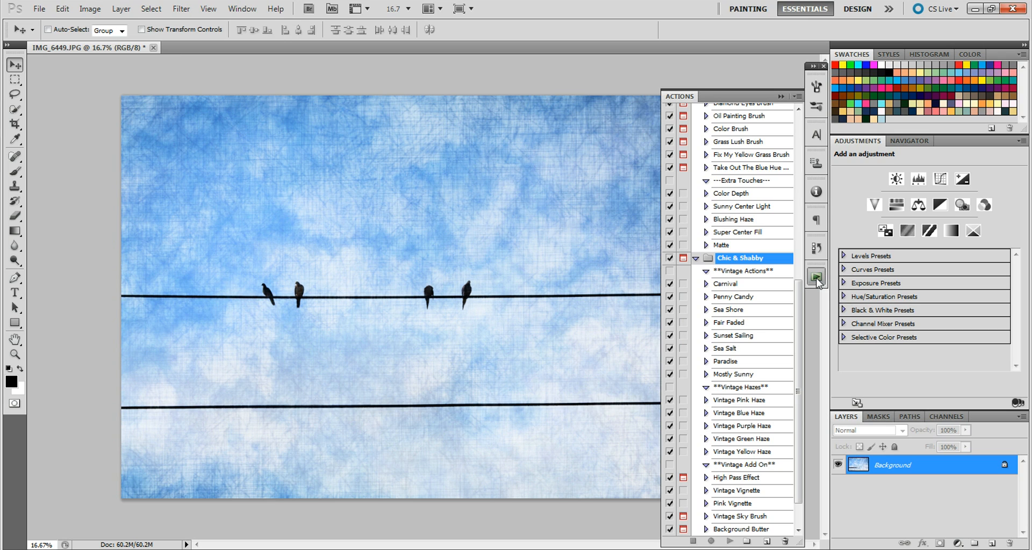
click(736, 285)
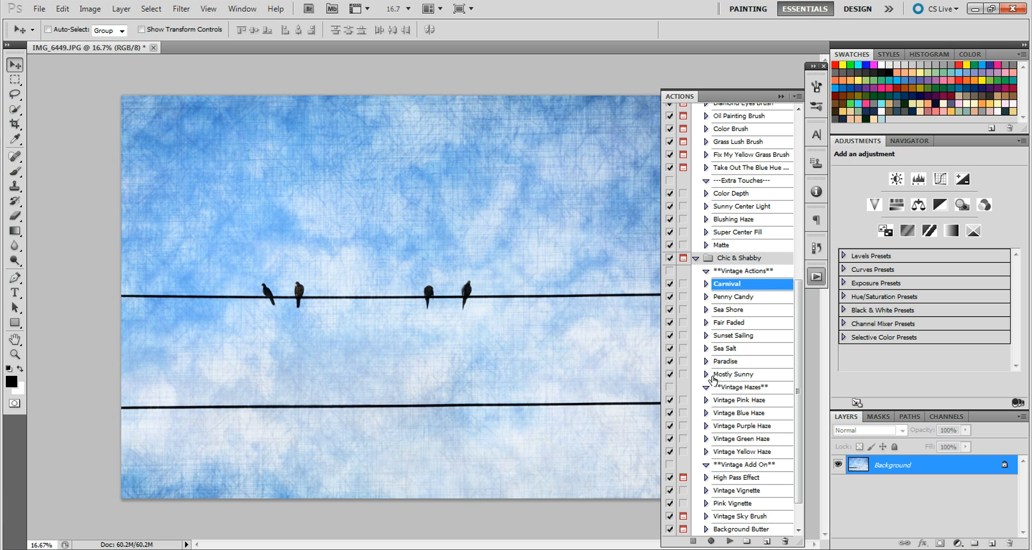
click(730, 542)
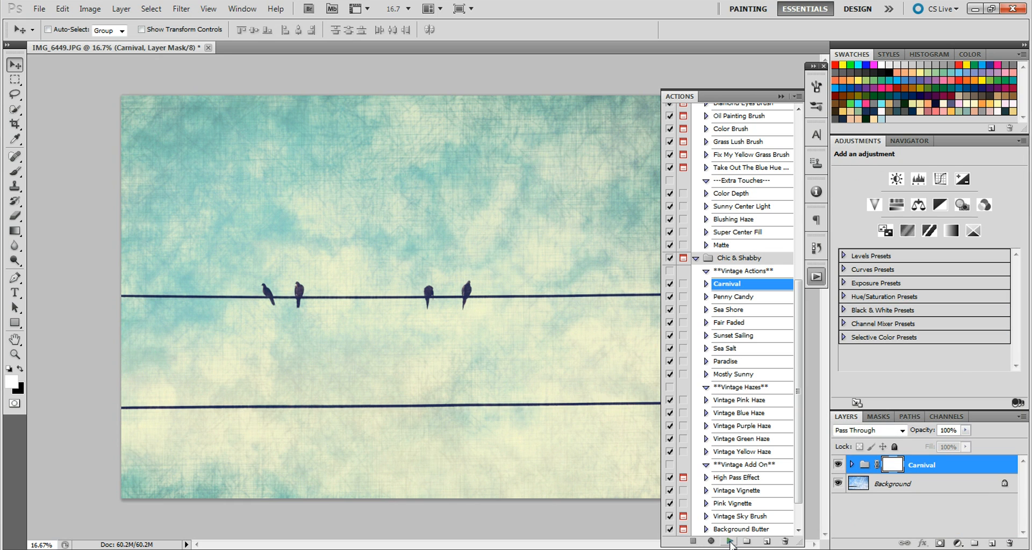
click(837, 466)
click(838, 466)
click(781, 96)
click(121, 9)
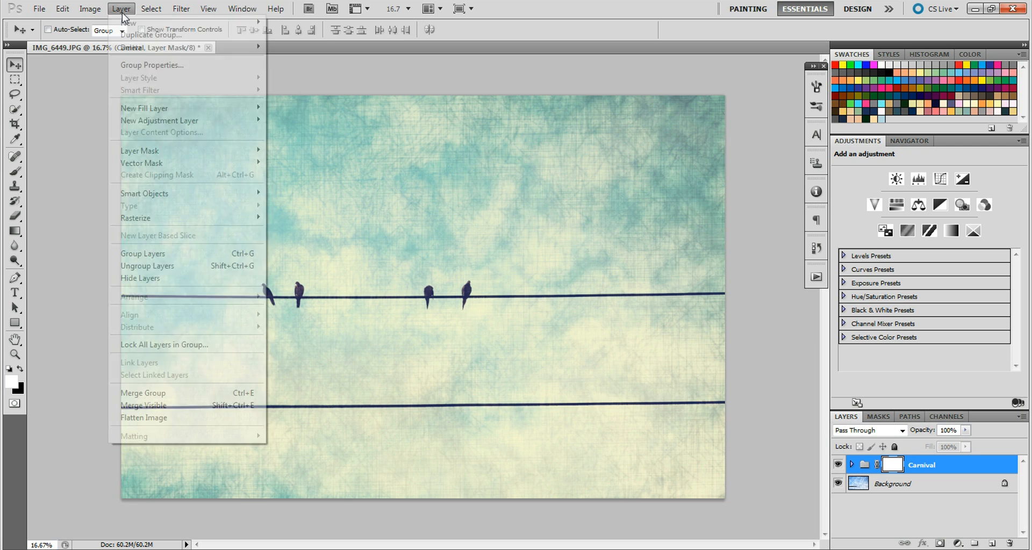
click(188, 420)
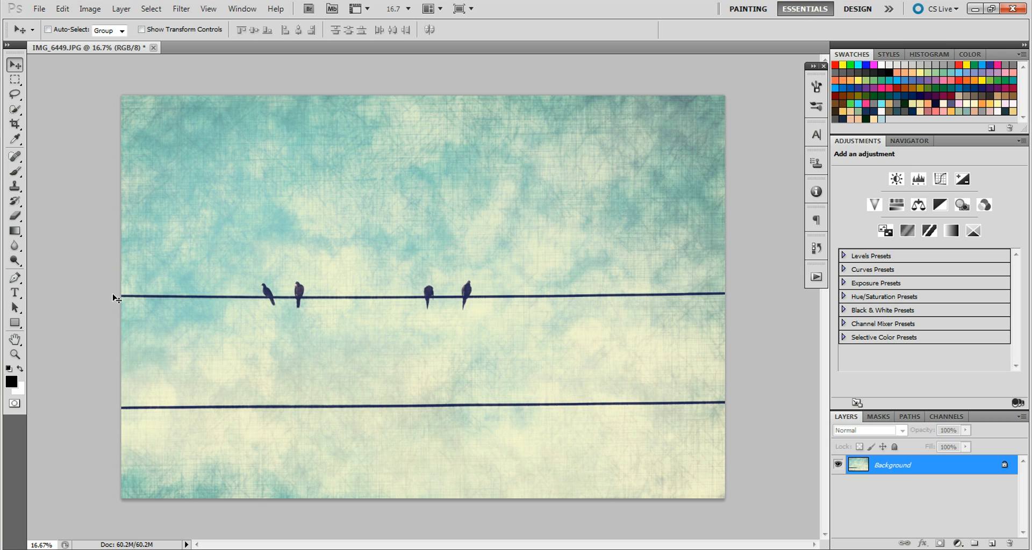
Step: Crop the photo to 6 x 4 in at 300 pixels/inch, keeping its lower-left area with all four birds and both wires
click(15, 124)
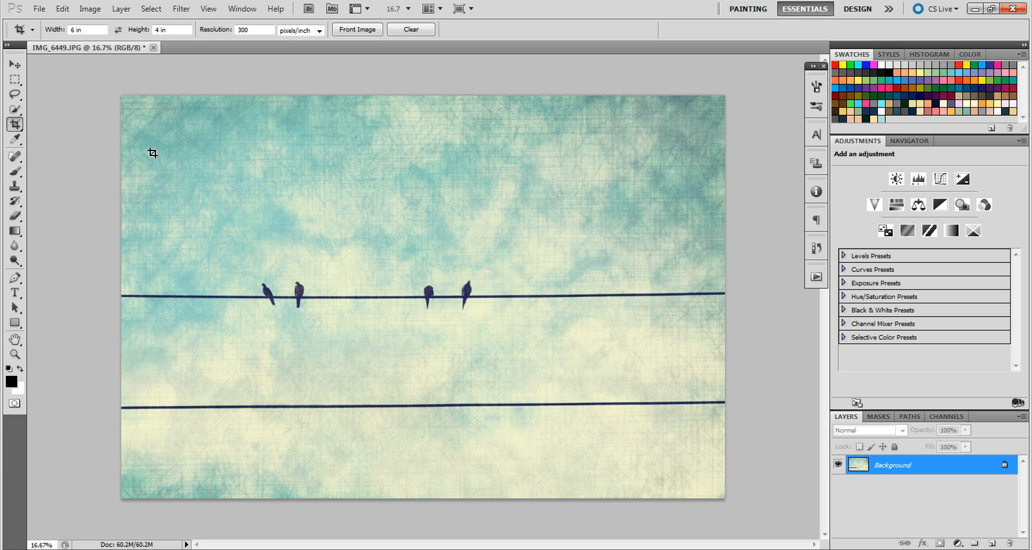
drag(138, 151, 746, 482)
drag(593, 418, 576, 418)
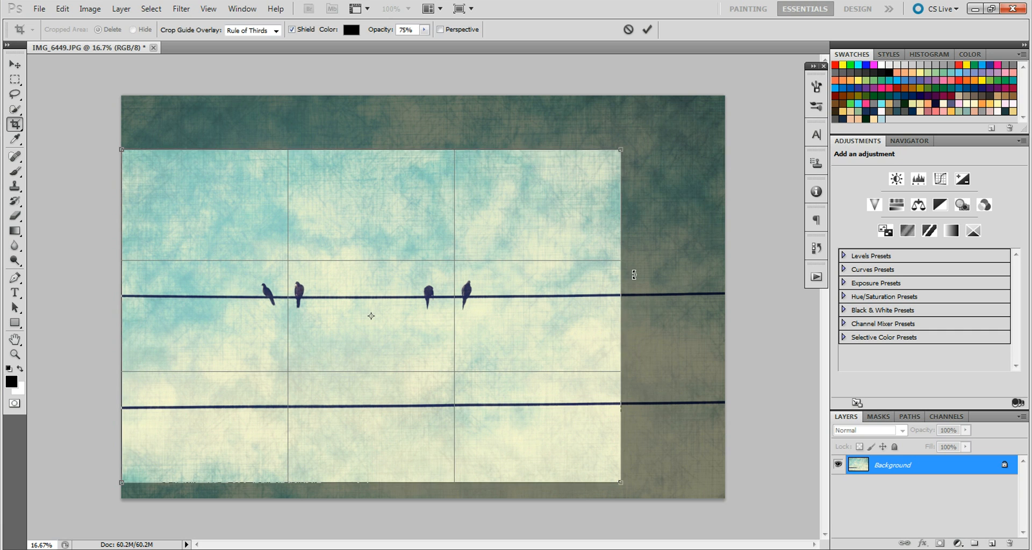
drag(620, 149, 604, 129)
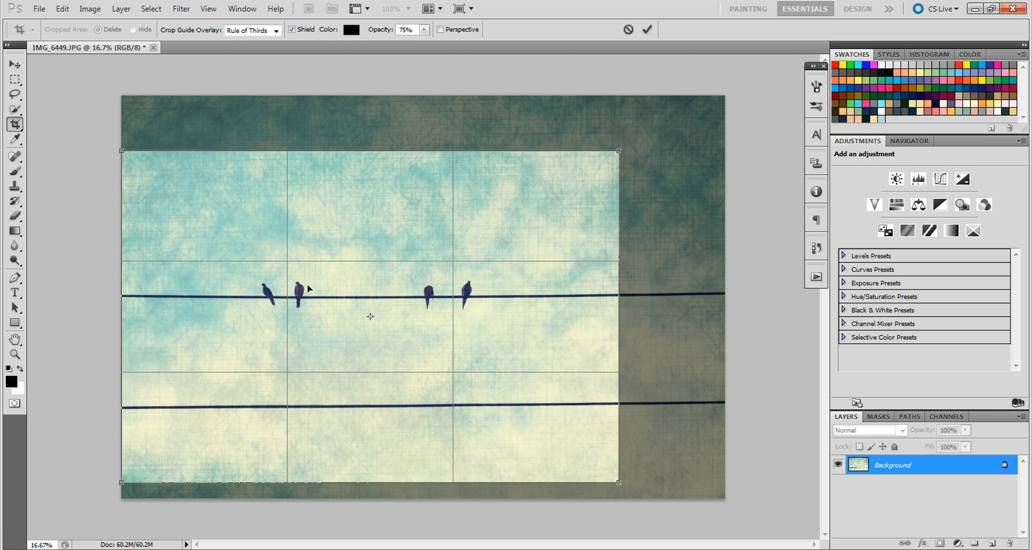
drag(580, 240, 594, 234)
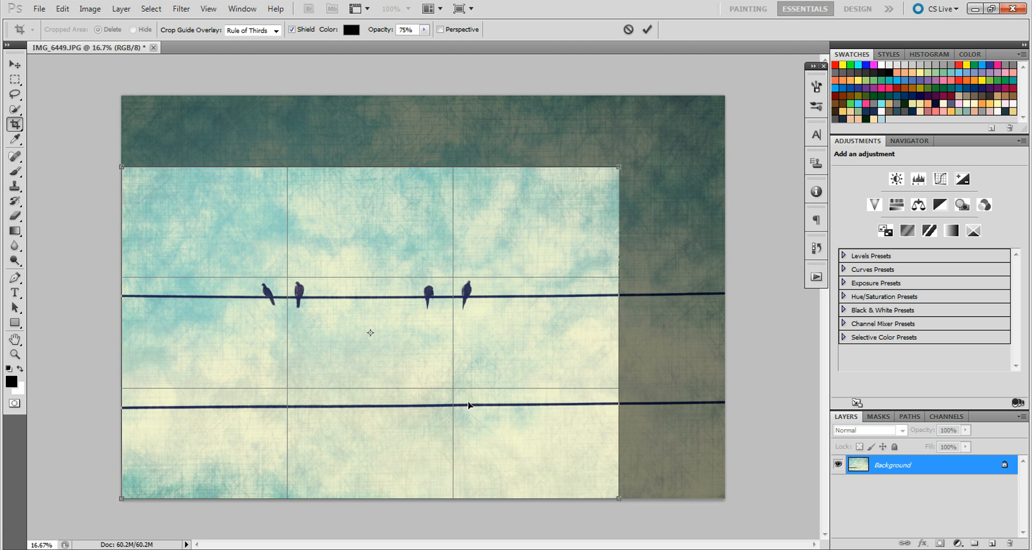
click(646, 29)
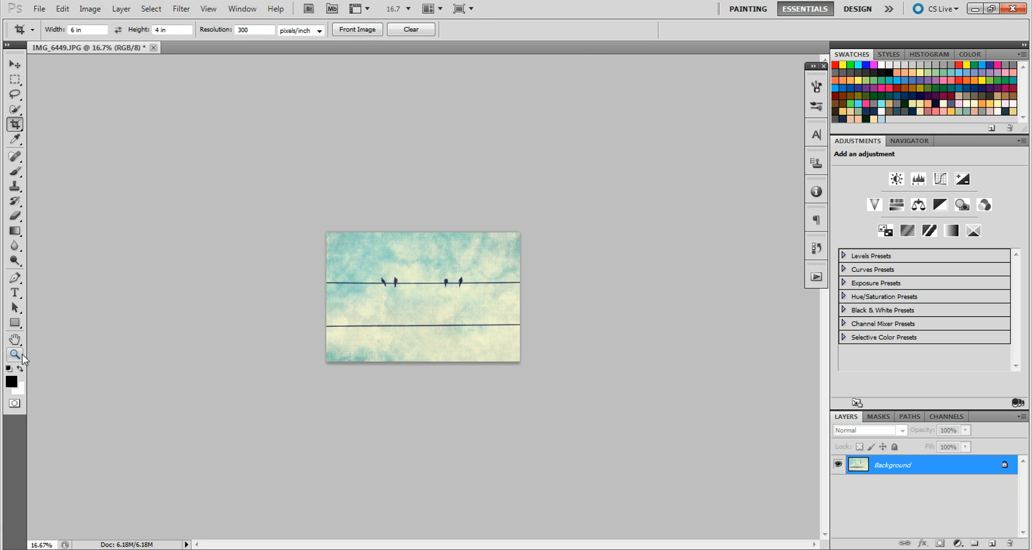
Step: Run the Vintage Vignette action from the Chic & Shabby set on the cropped photo
click(15, 354)
drag(476, 316, 476, 315)
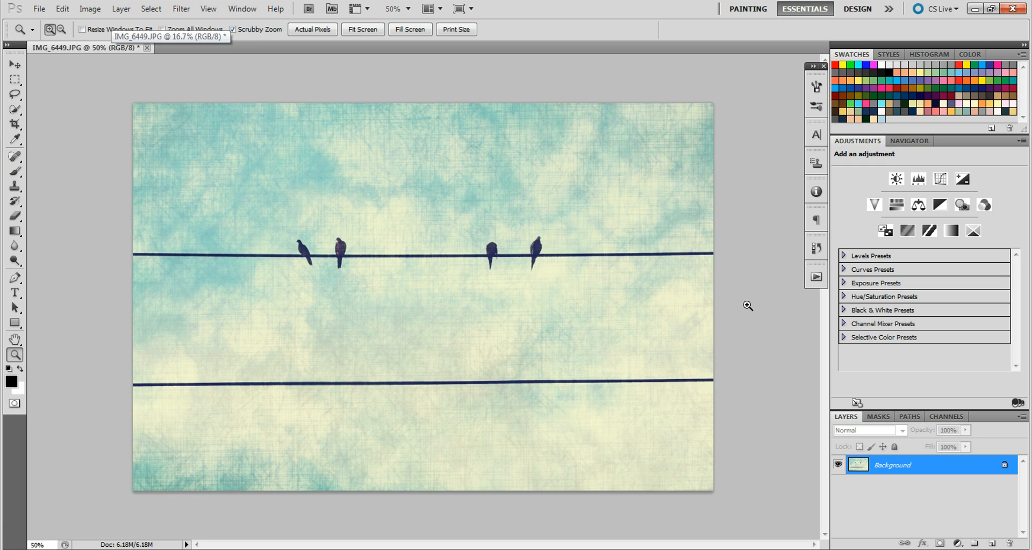
click(816, 277)
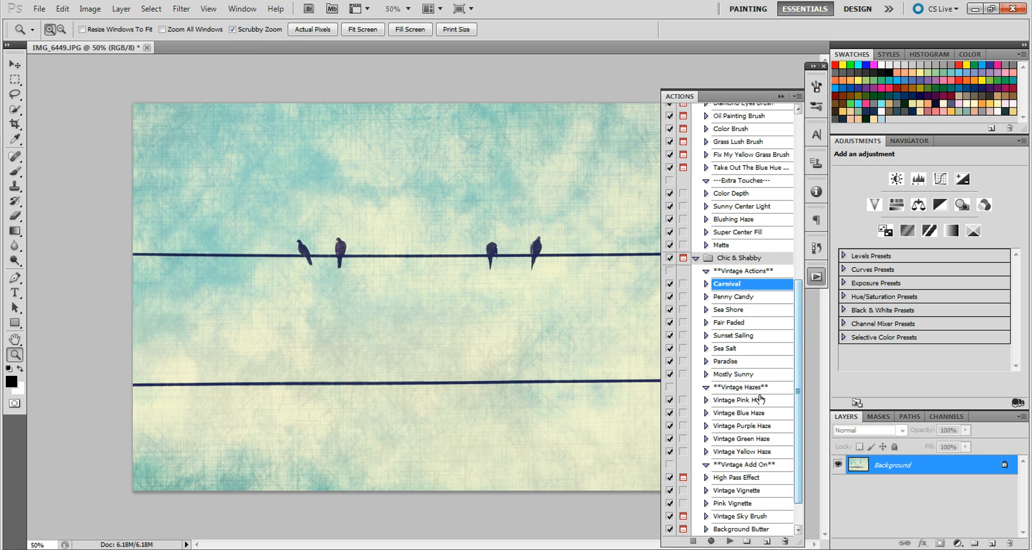
click(744, 492)
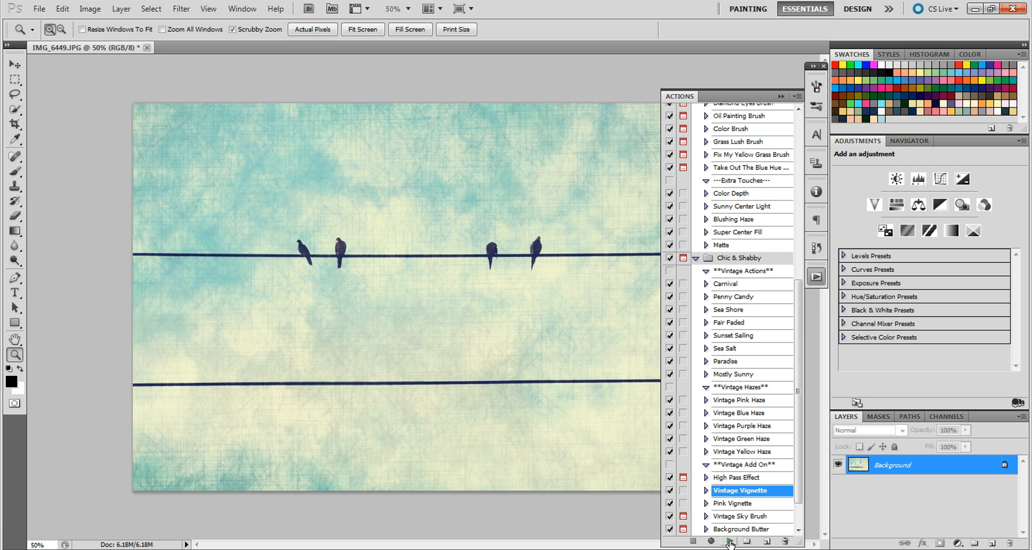
click(730, 543)
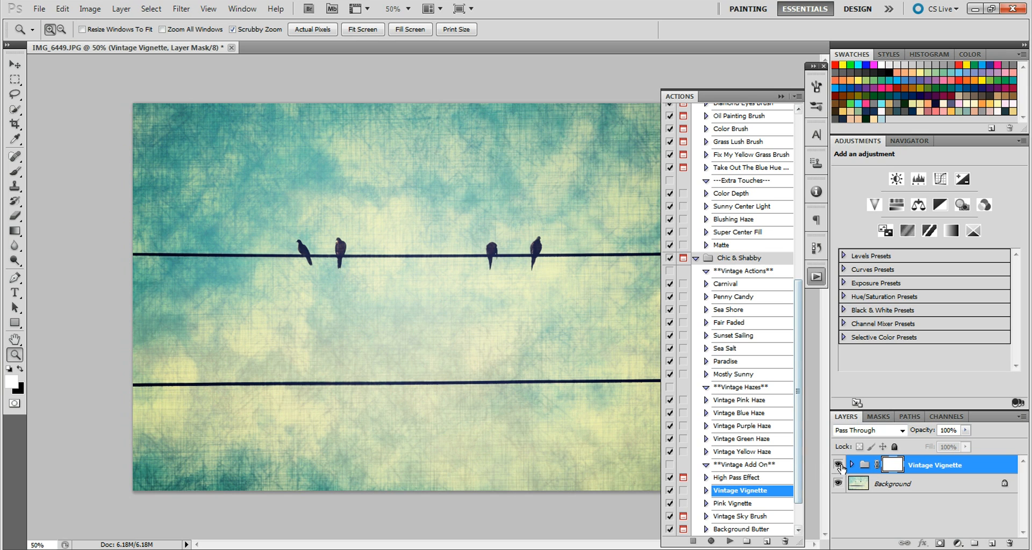
Step: Compare the photo with and without the Vintage Vignette group, and flatten the image
click(838, 465)
click(838, 465)
click(121, 9)
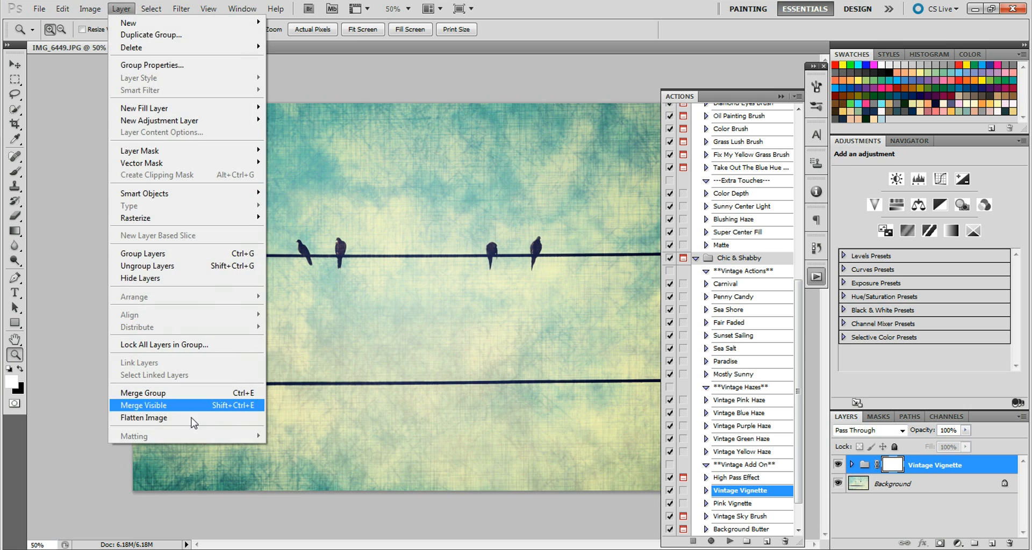
click(196, 421)
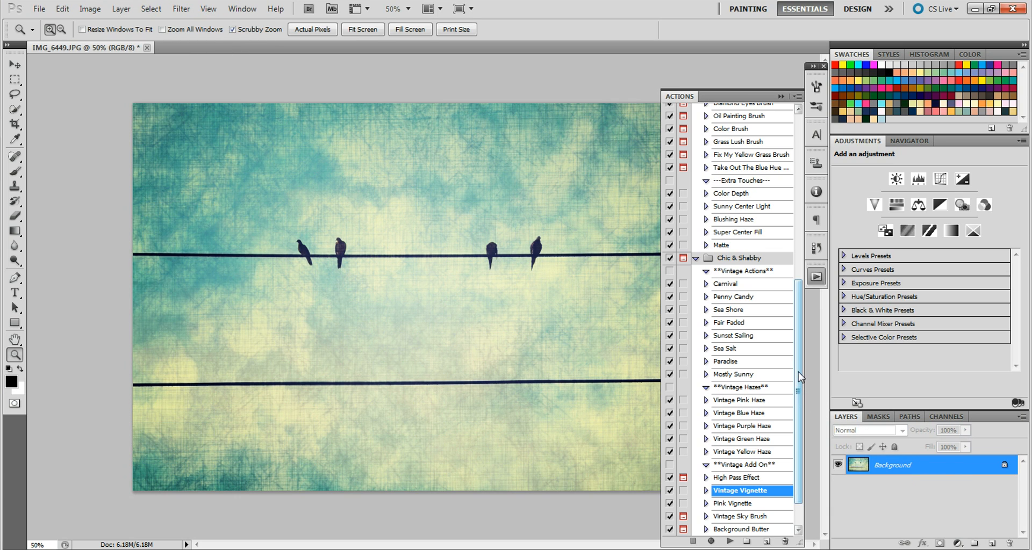
Step: Run the Vintage Blue Haze action from the Chic & Shabby set on the flattened photo
drag(798, 372, 798, 378)
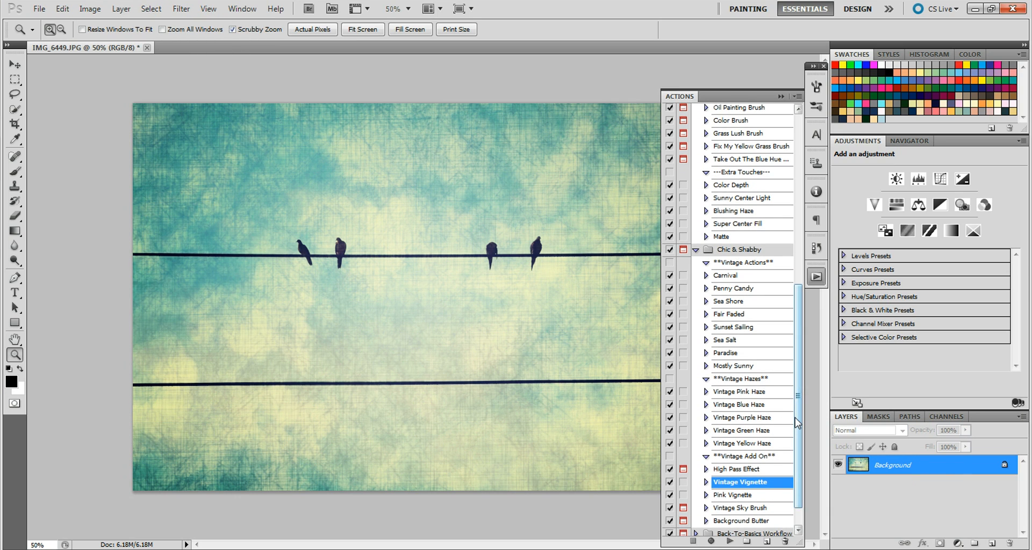
drag(799, 419, 798, 417)
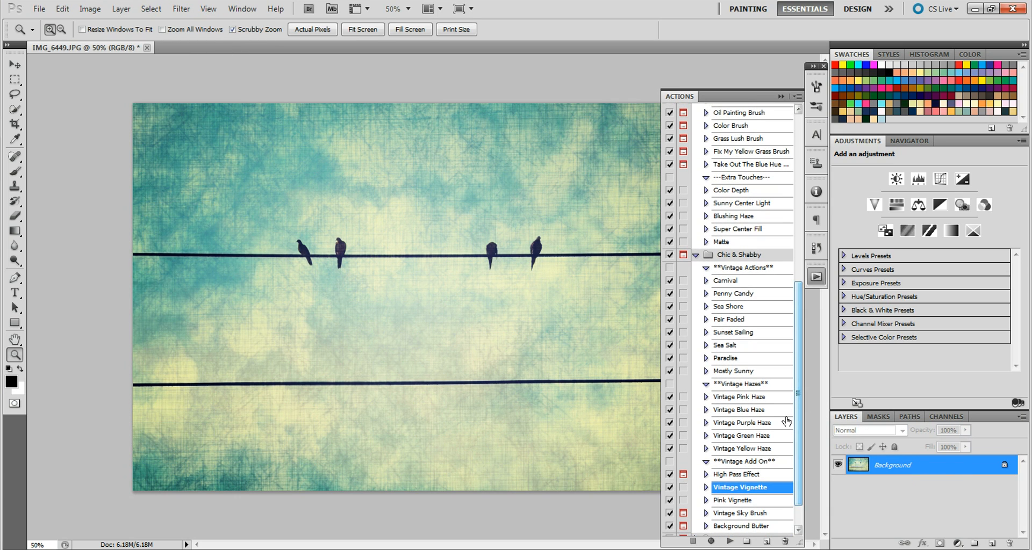
click(751, 410)
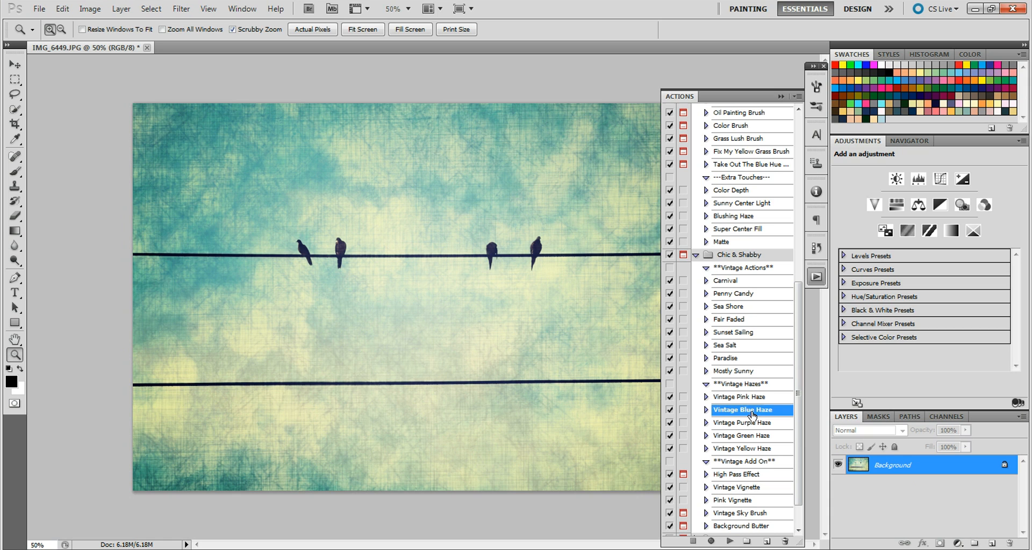
click(731, 541)
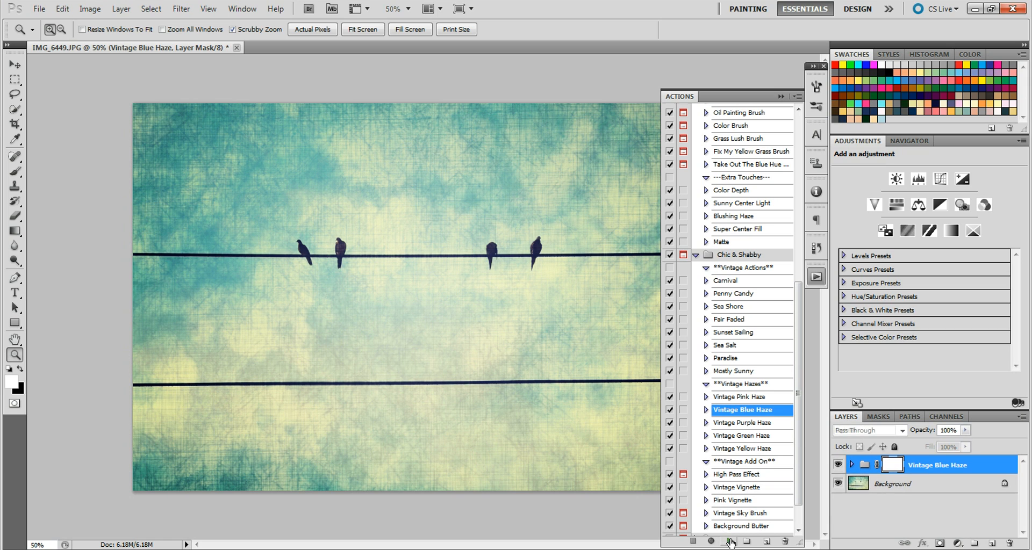
Step: Toggle the Vintage Blue Haze group's visibility to compare the effect, and flatten the image with the haze shown
click(838, 466)
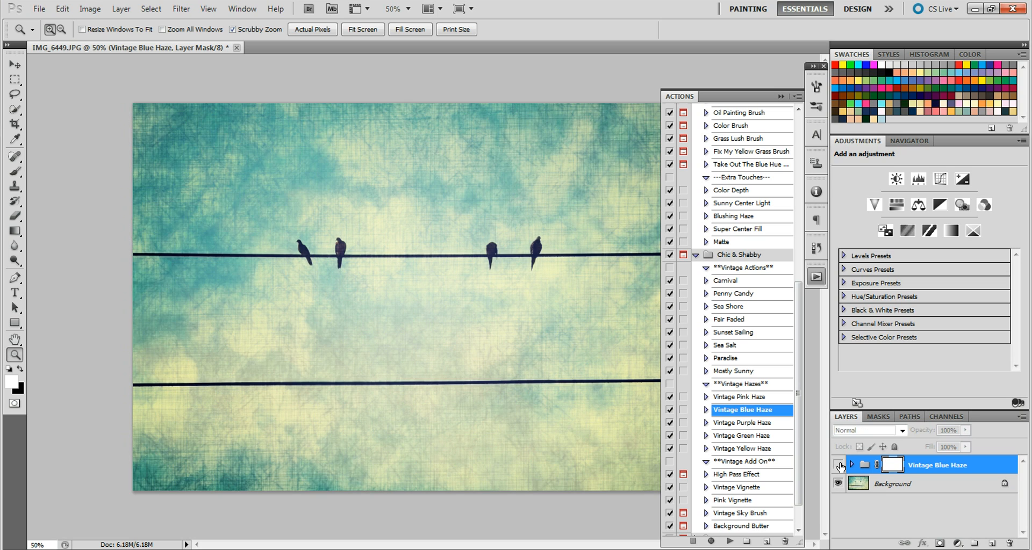
click(838, 465)
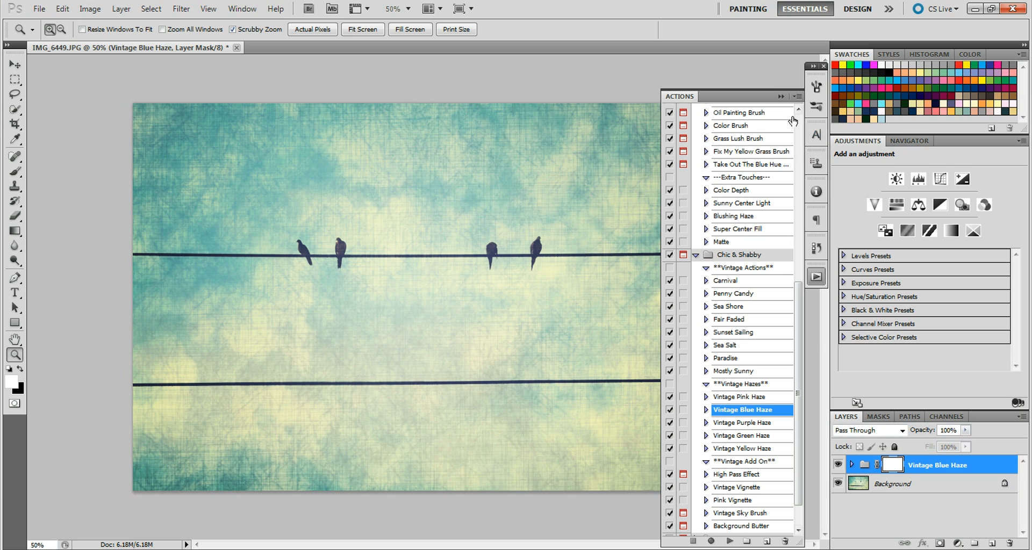
click(838, 465)
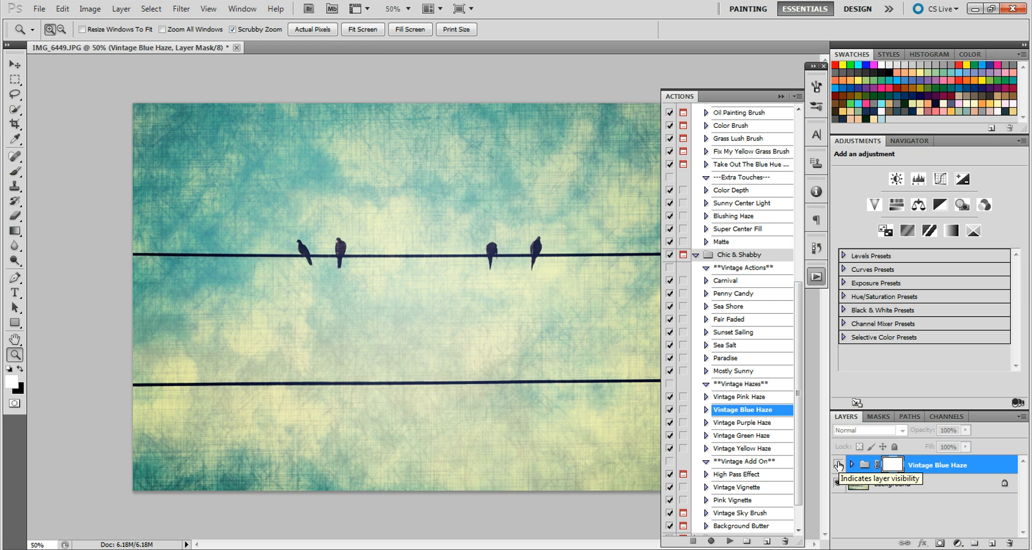
click(838, 465)
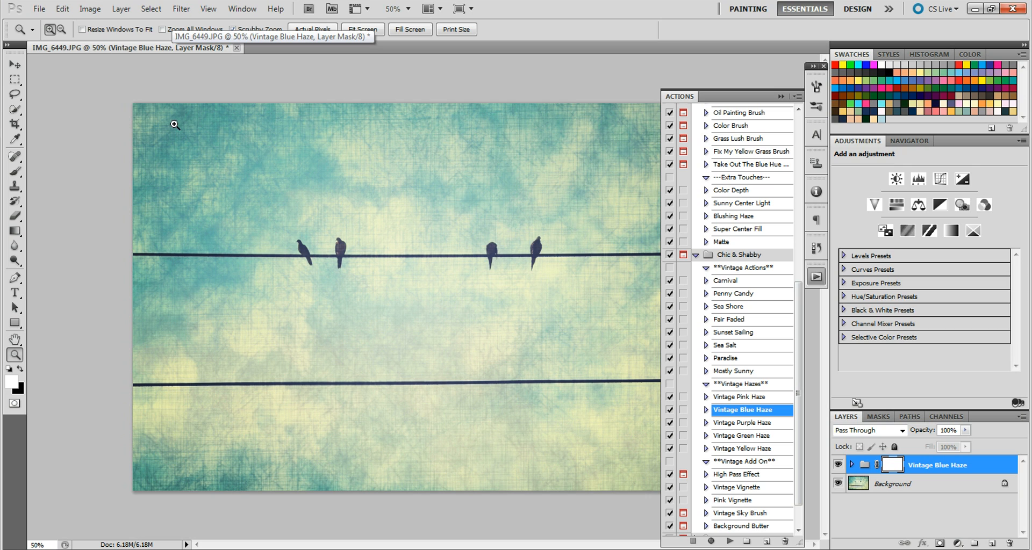
click(121, 9)
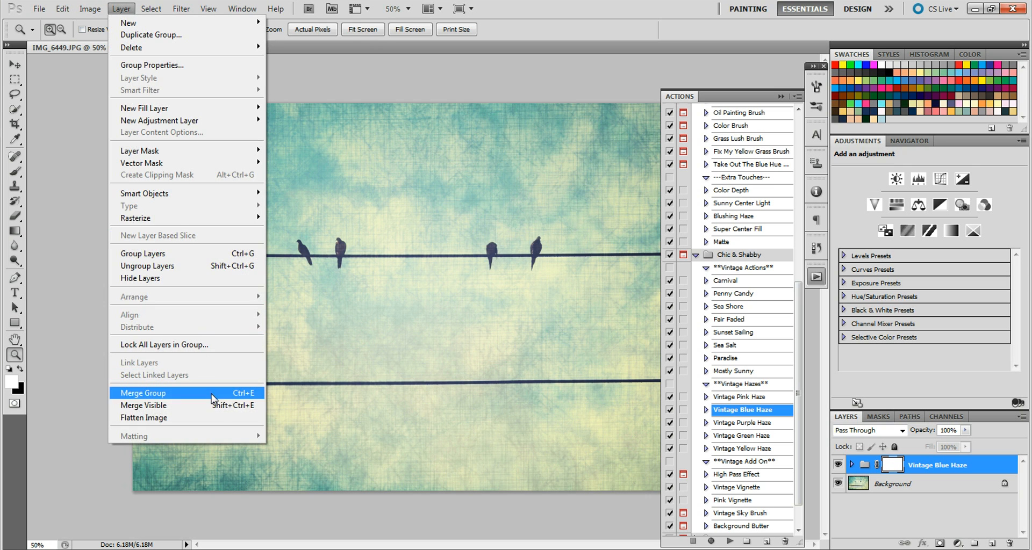
click(222, 419)
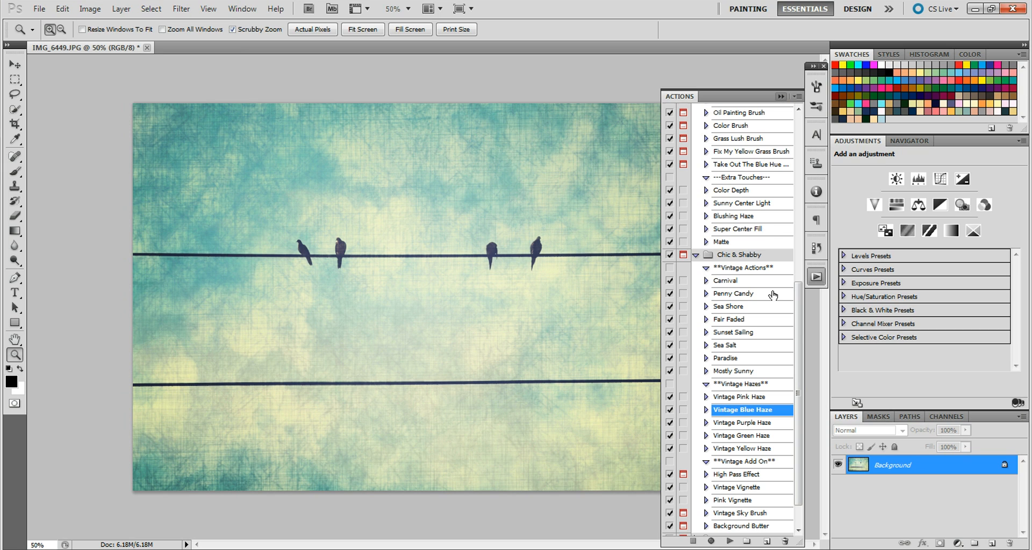
Step: Run the Sharpening Brush action on the photo and dismiss its instruction message
drag(798, 332, 798, 327)
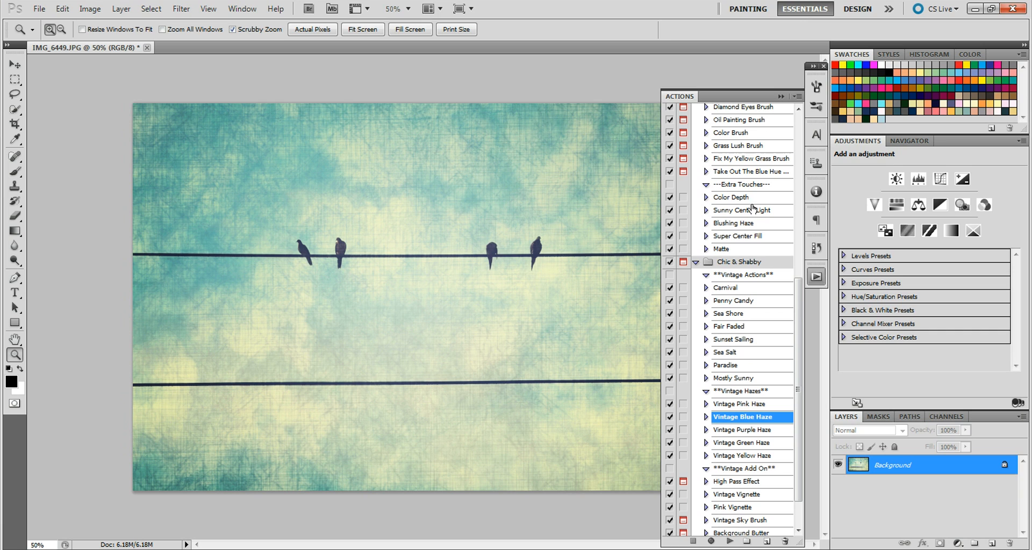
drag(798, 312, 798, 284)
click(760, 137)
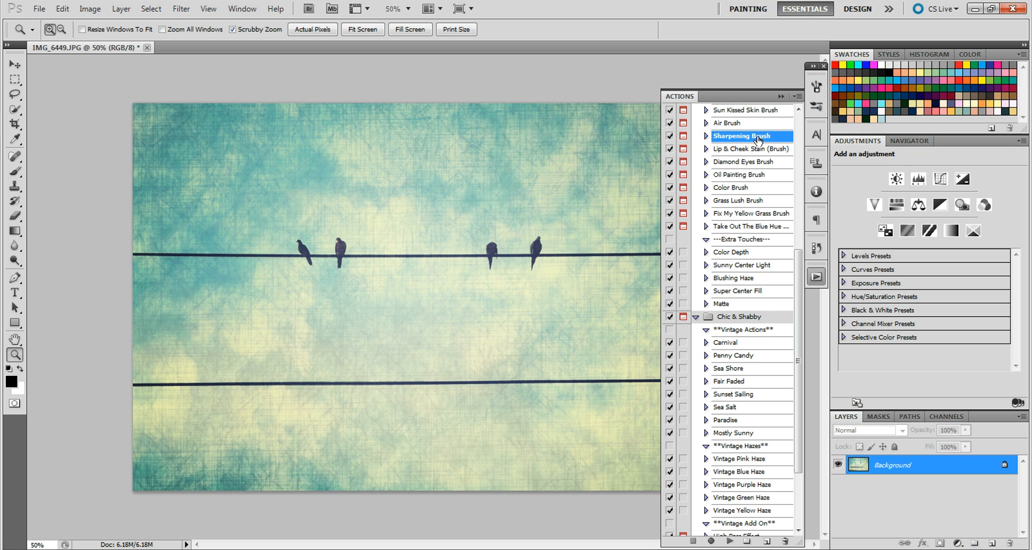
click(730, 542)
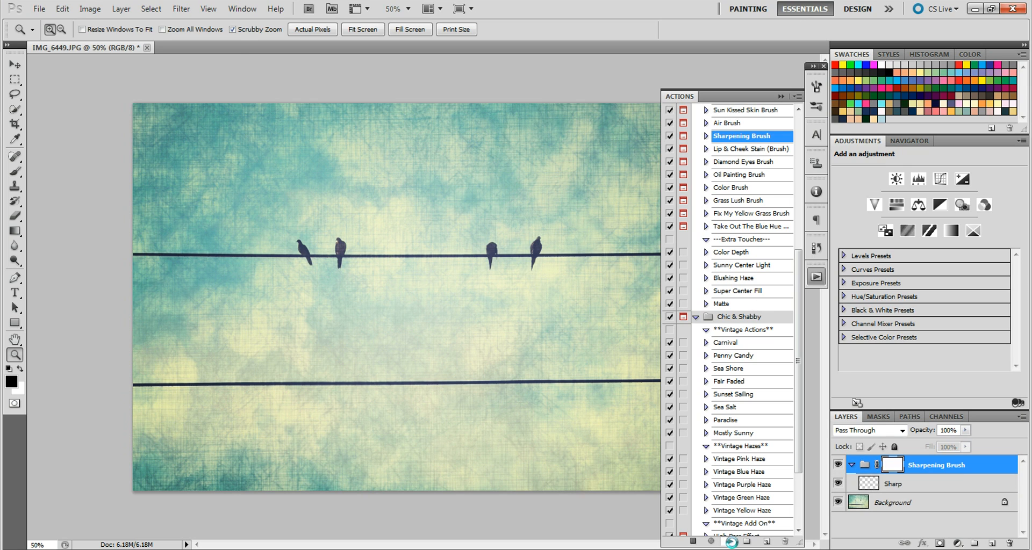
click(488, 221)
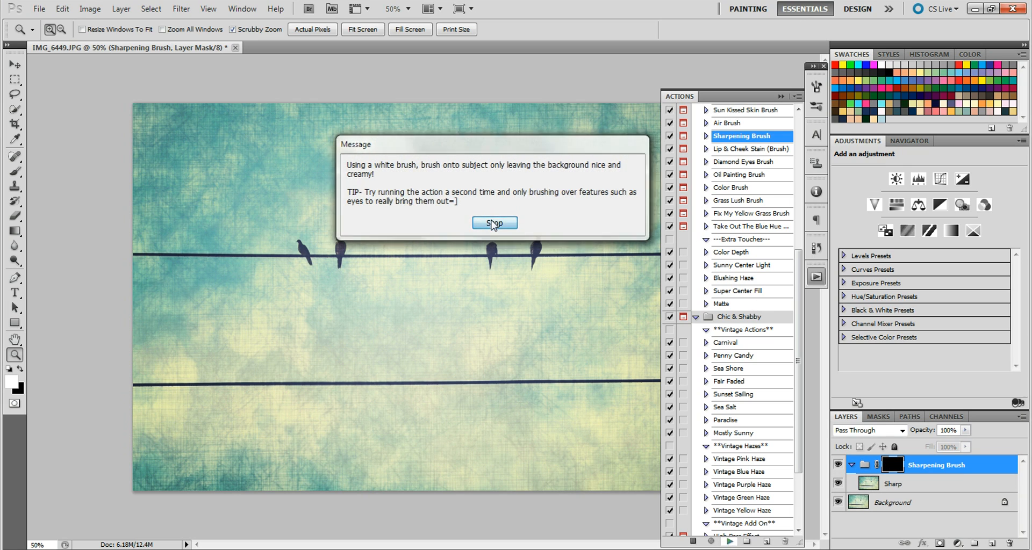
Step: Paint the sharpening onto all four birds through the Sharpening Brush mask with a soft white 123 px brush
click(15, 172)
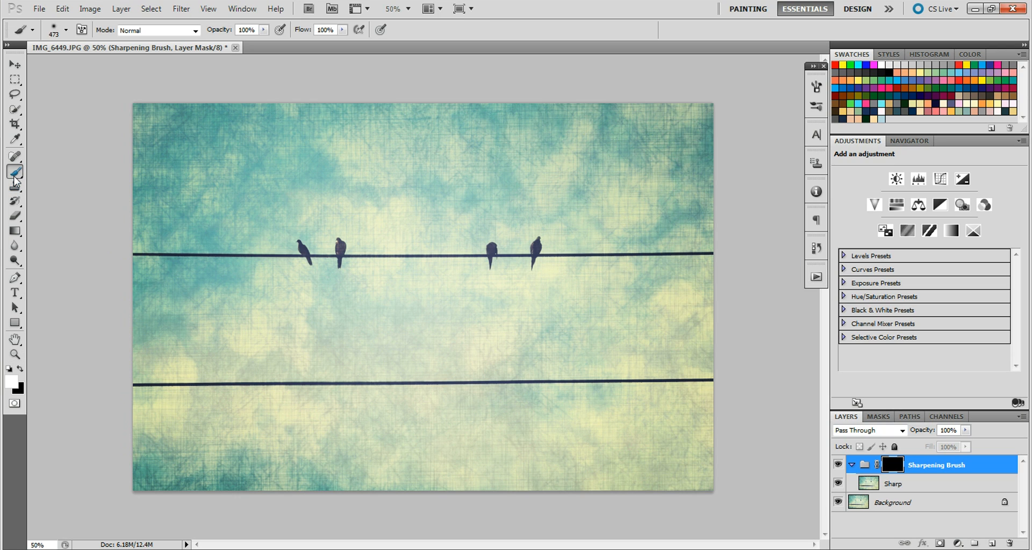
click(65, 30)
click(101, 65)
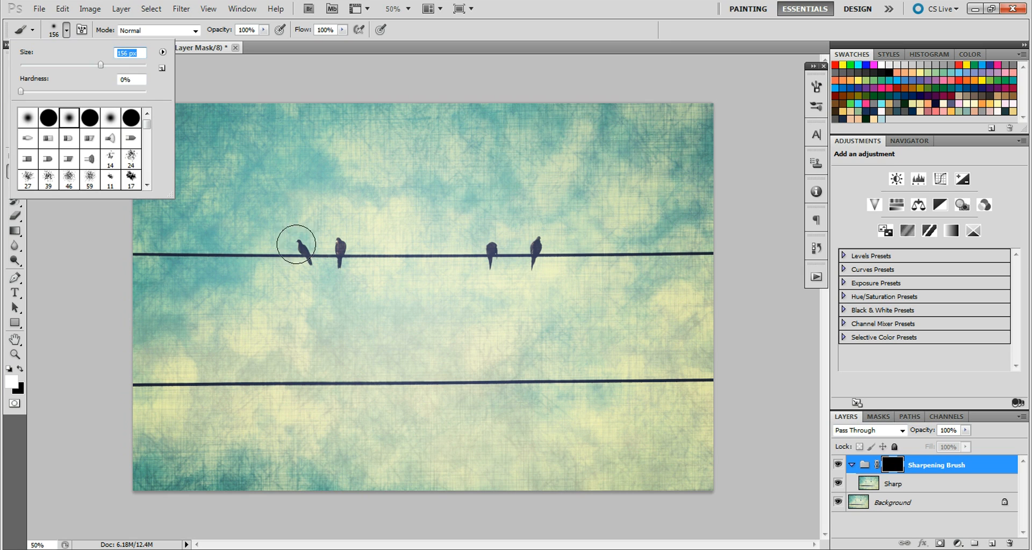
drag(95, 66, 90, 66)
drag(304, 251, 340, 257)
drag(493, 257, 535, 260)
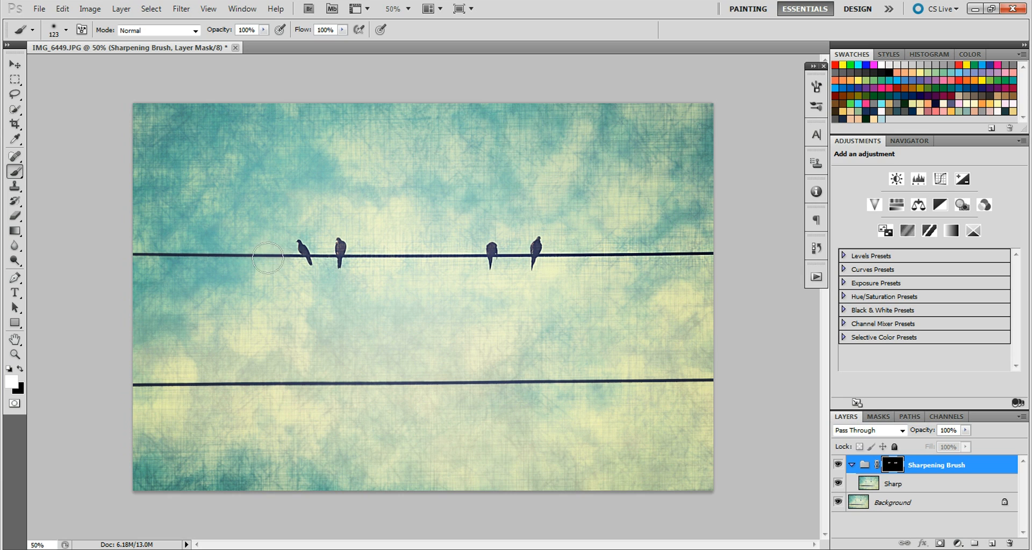
Step: Paint the sharpening along the upper and lower wires, using a 78 px brush for the final pass along the lower wire
drag(168, 256, 121, 253)
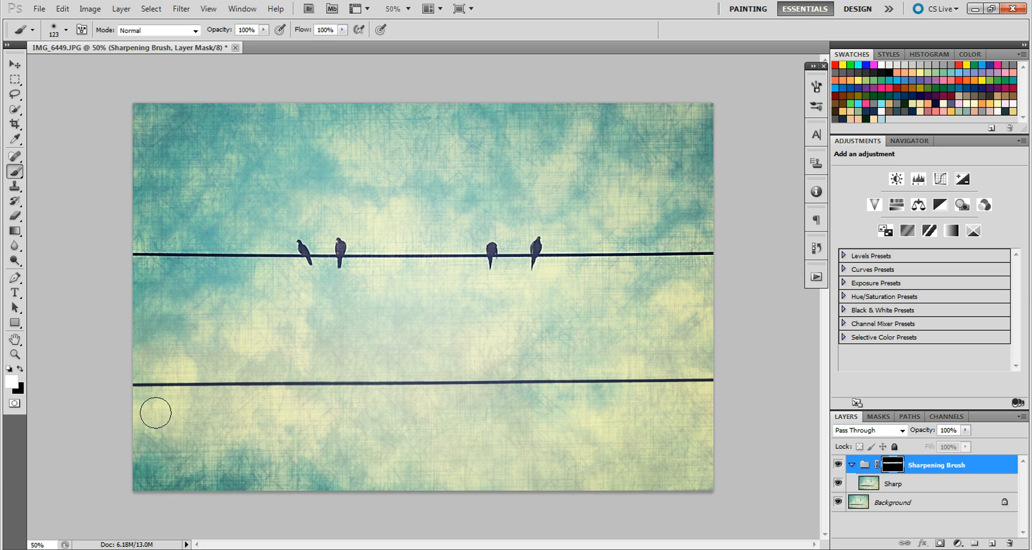
drag(141, 382, 736, 378)
click(65, 30)
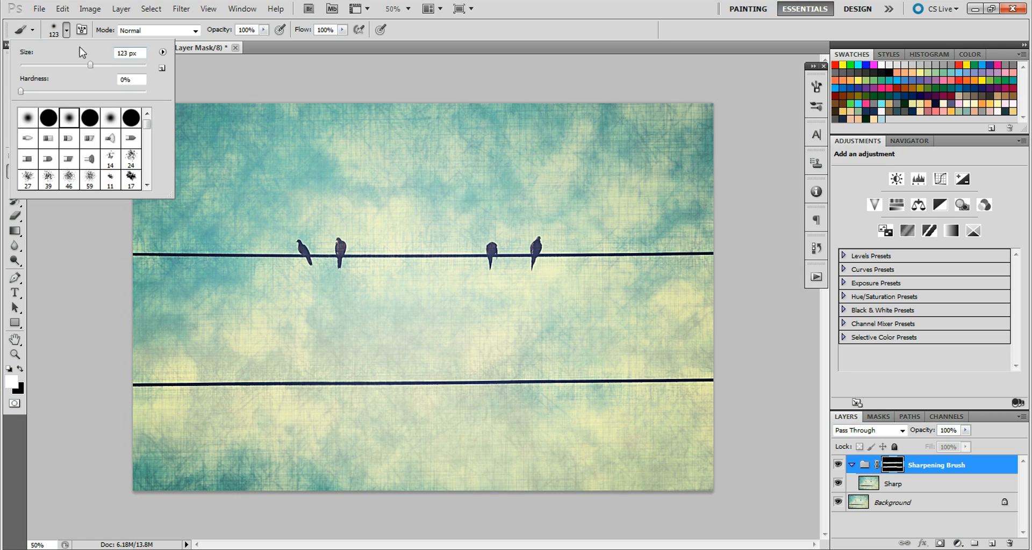
drag(83, 65, 73, 65)
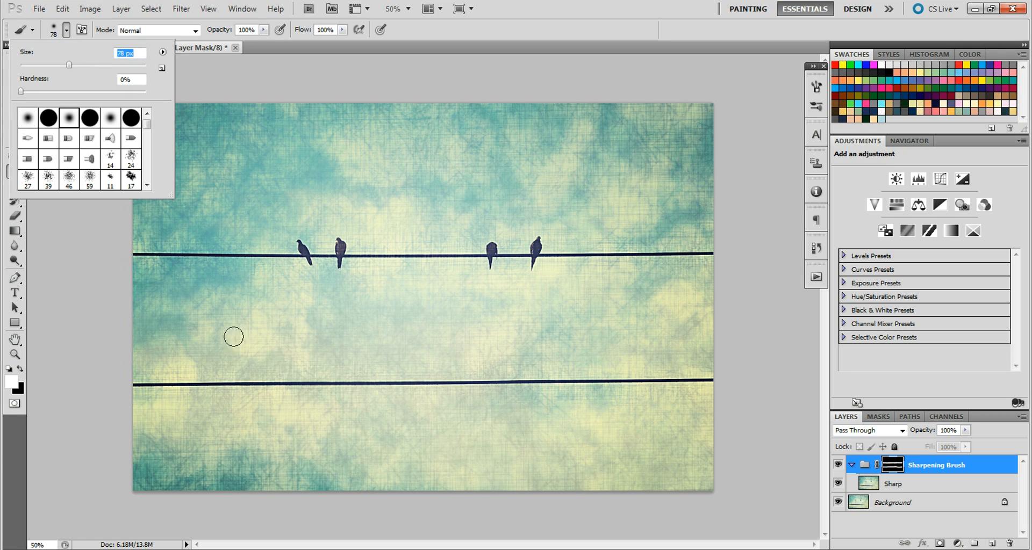
click(139, 396)
mouse_move(139, 396)
mouse_down()
mouse_move(470, 403)
mouse_move(720, 387)
mouse_up()
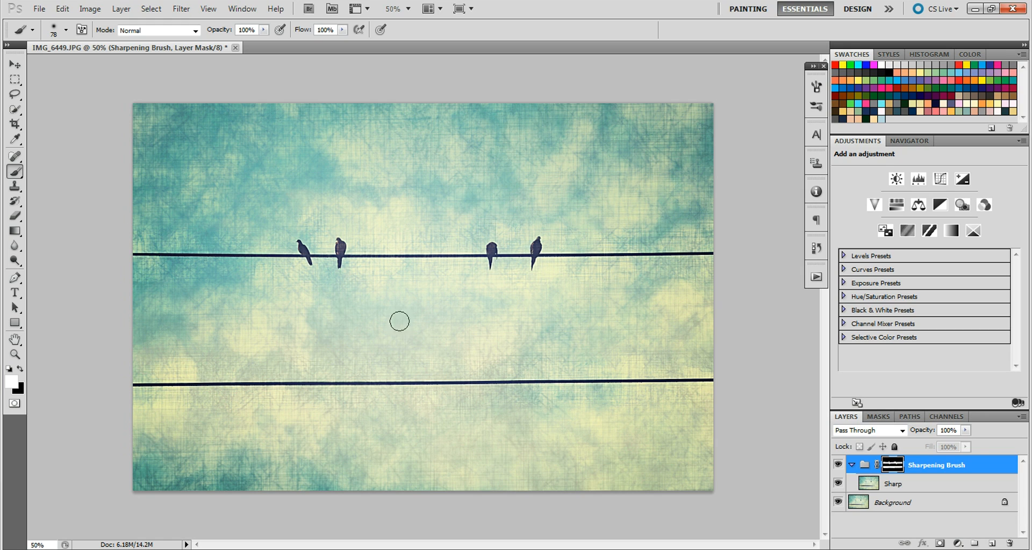
Step: Compare the photo with and without the Sharpening Brush group, and flatten the image
click(837, 465)
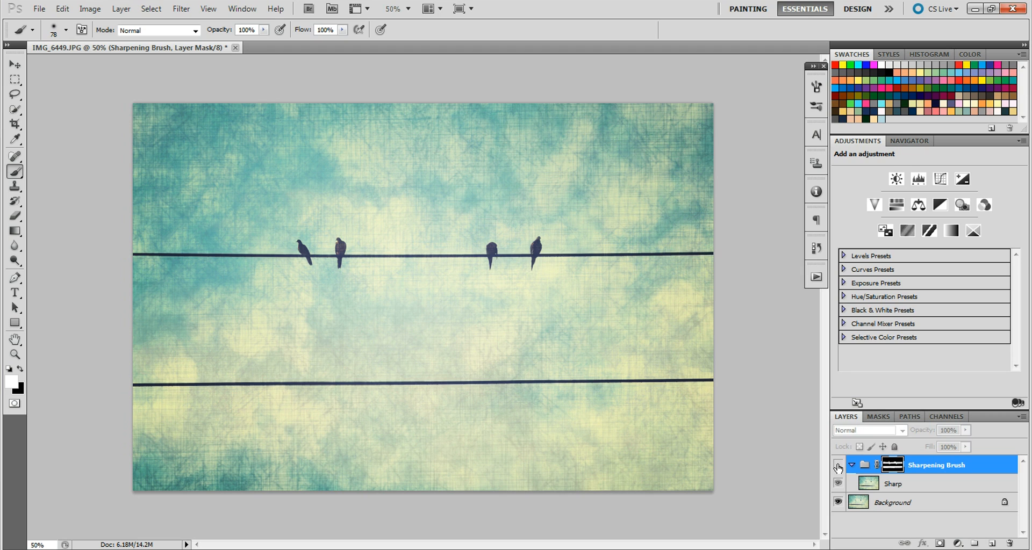
click(838, 465)
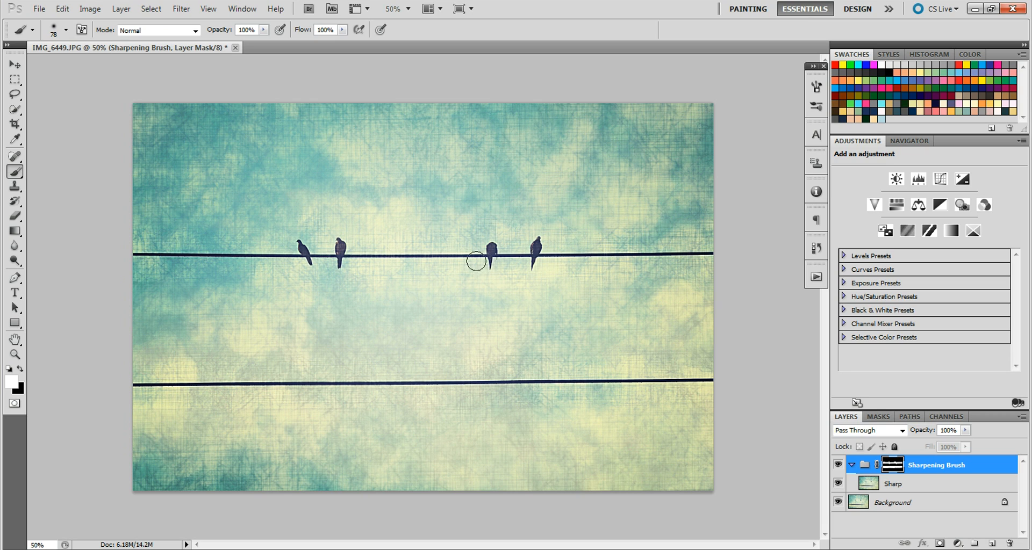
click(120, 9)
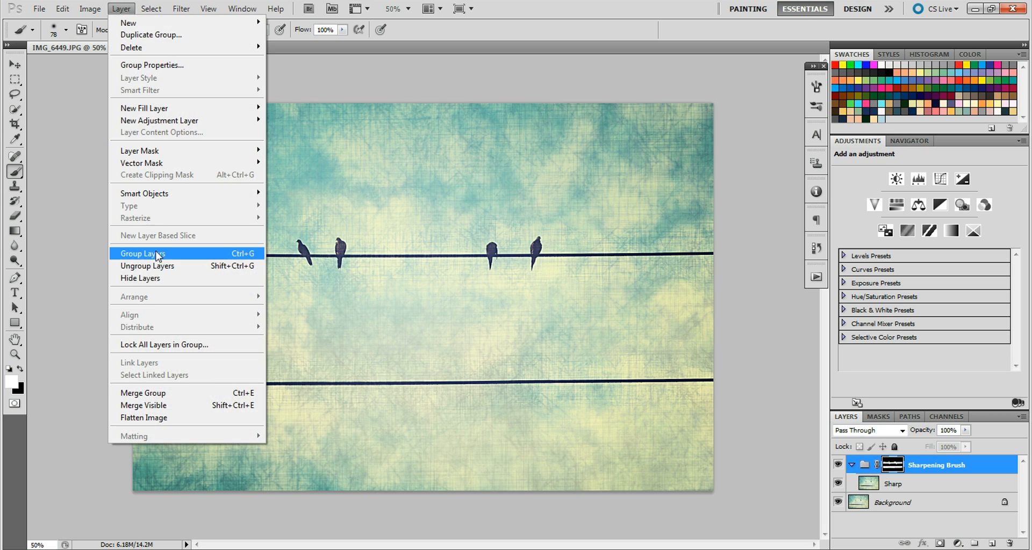
click(183, 421)
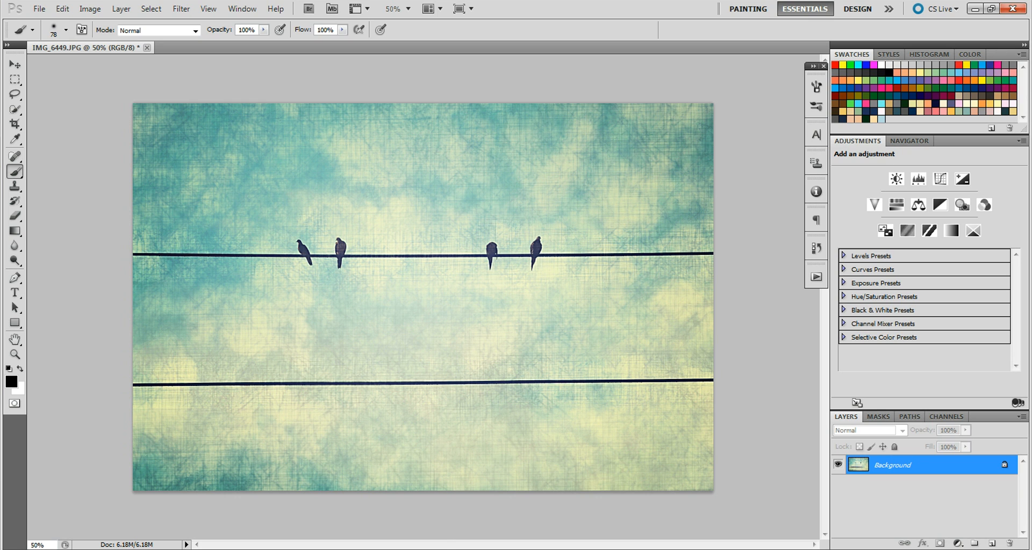
Step: View the finished reference image sum 28 WM FB.jpg for comparison, and minimize it to return to IMG_6449.JPG
mouse_move(185, 548)
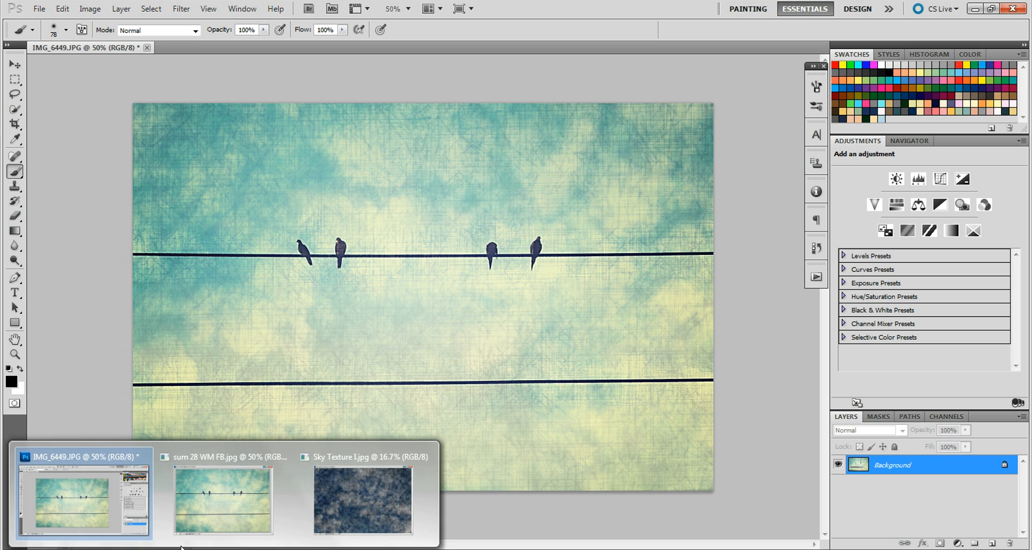
click(221, 495)
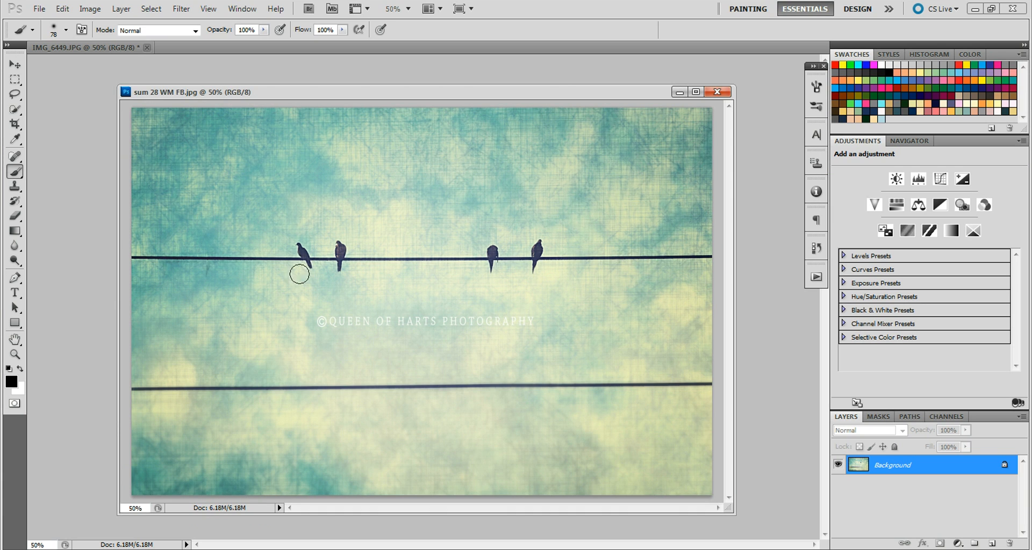
click(678, 92)
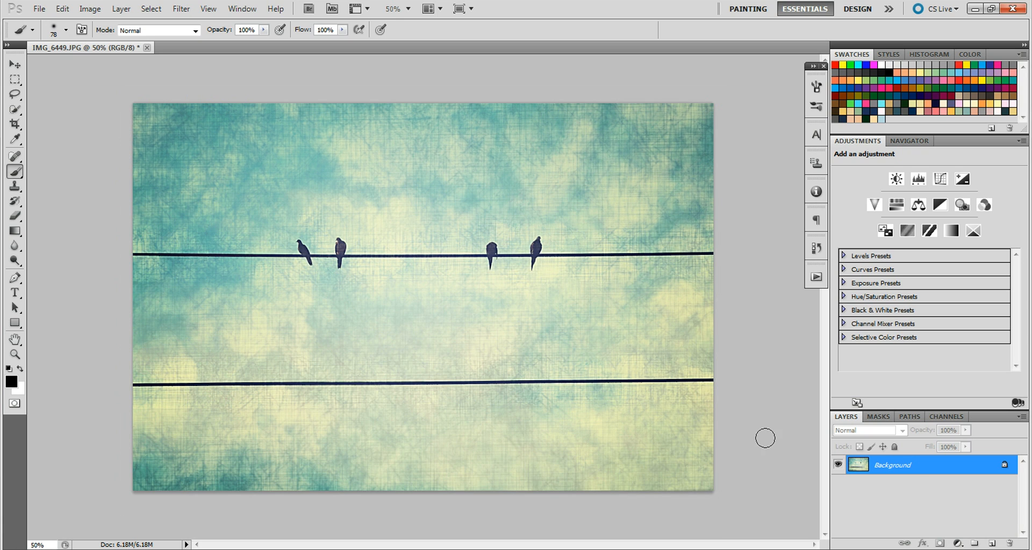
Step: Duplicate the Background layer, keeping the default name for the copy
right_click(916, 469)
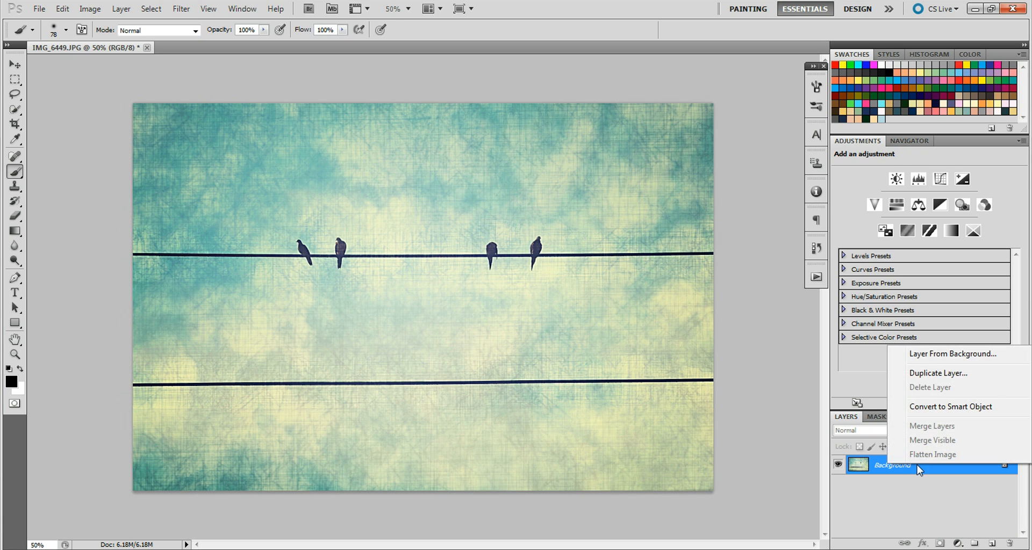
click(937, 373)
click(631, 171)
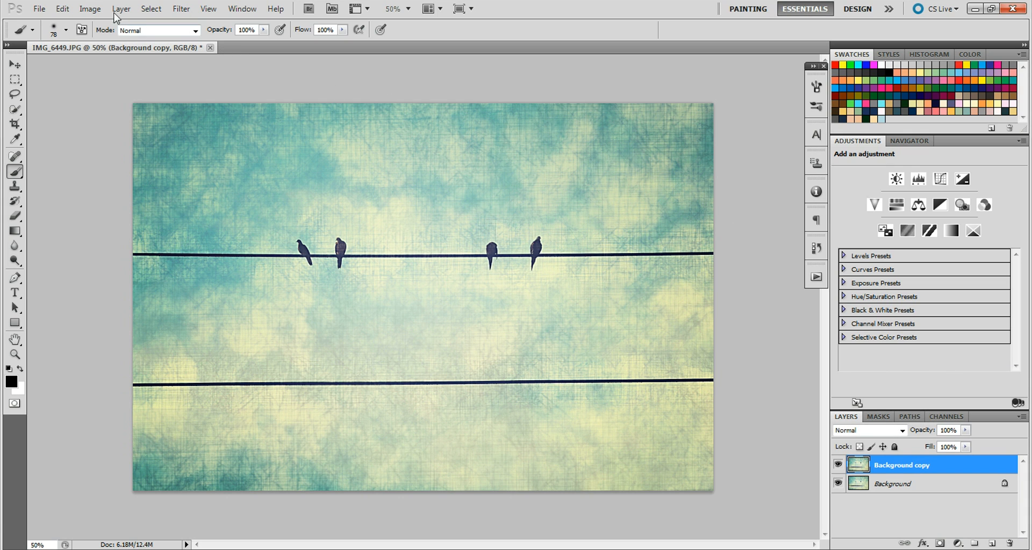
Step: Apply a Gaussian Blur with a 4.3-pixel radius to the Background copy layer and add a layer mask to it
click(182, 12)
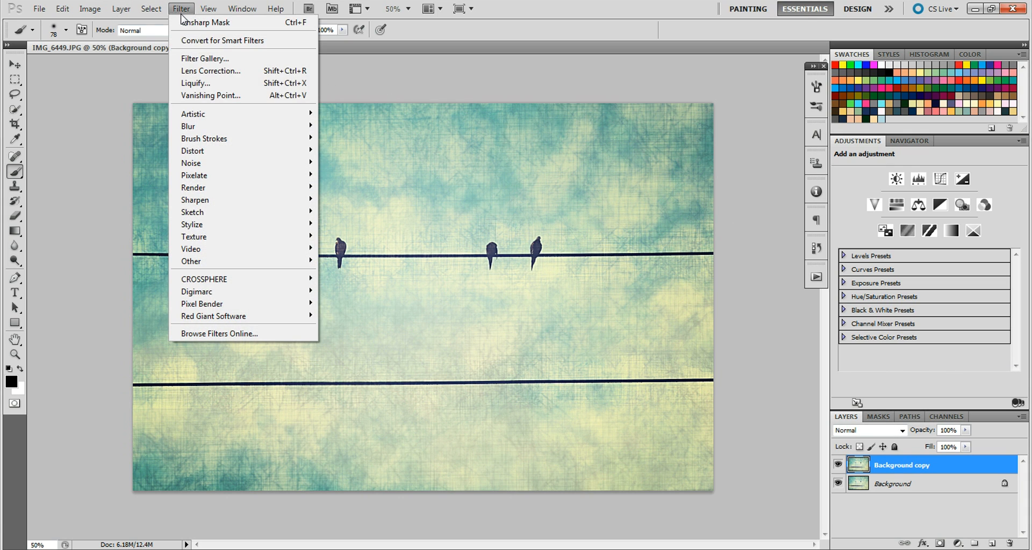
mouse_move(307, 126)
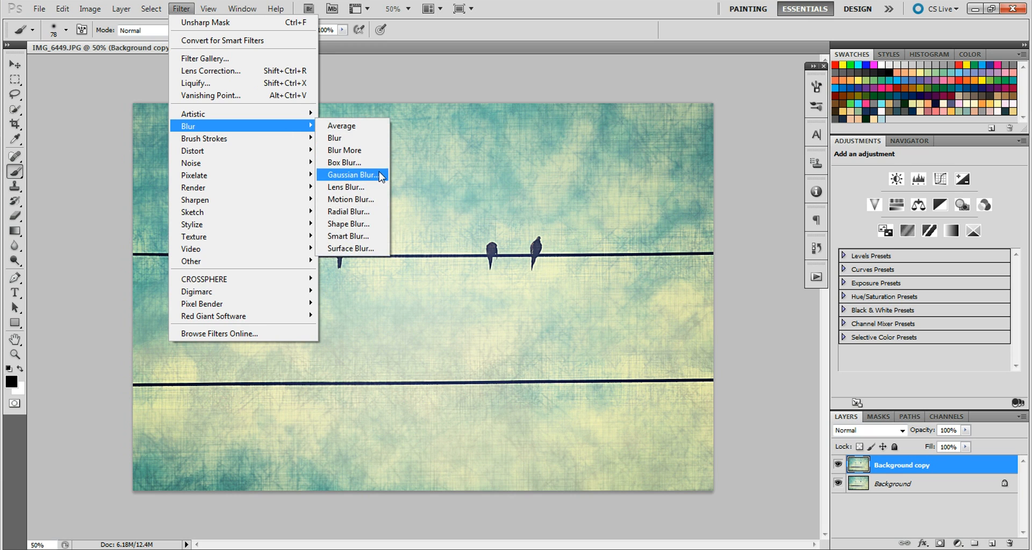
click(379, 175)
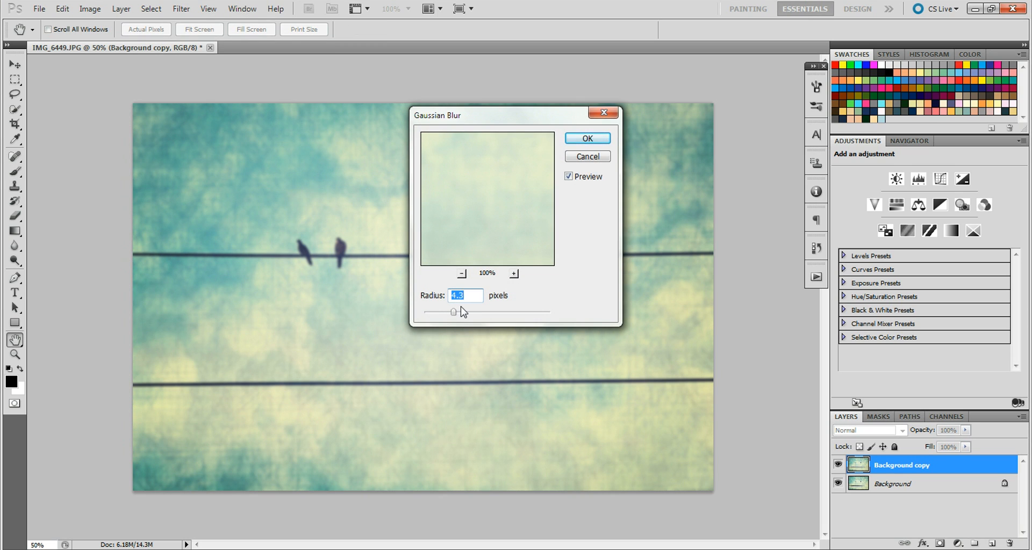
click(591, 140)
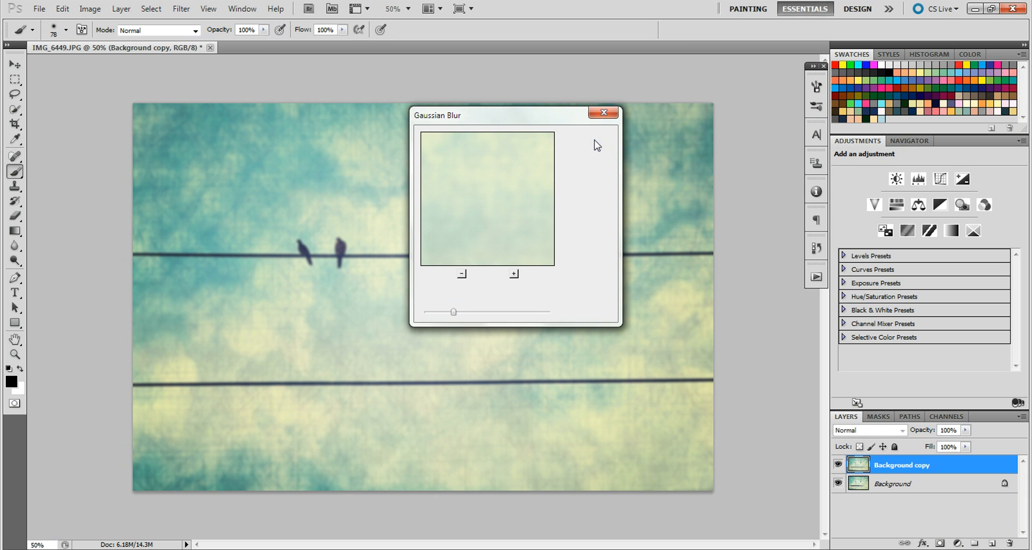
key(b)
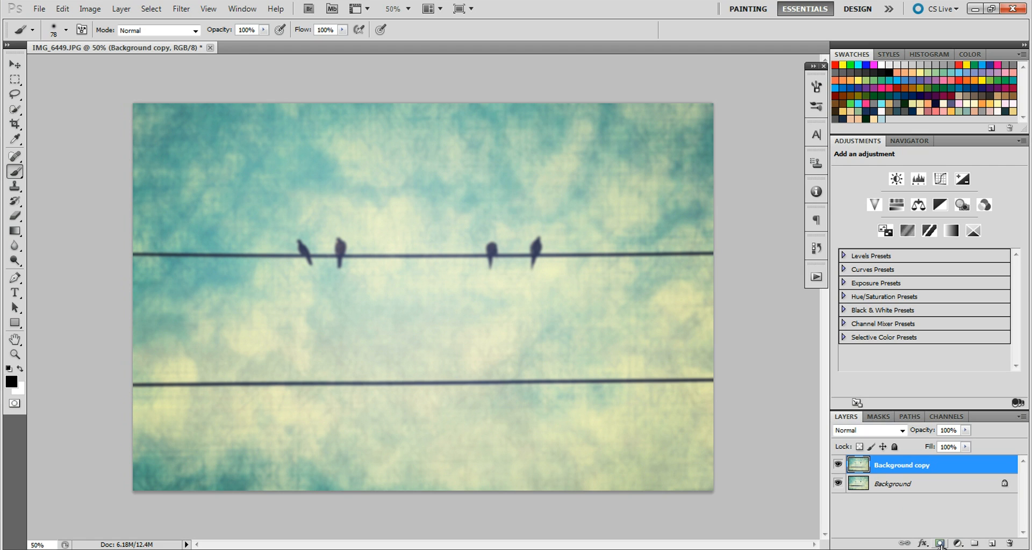
click(939, 543)
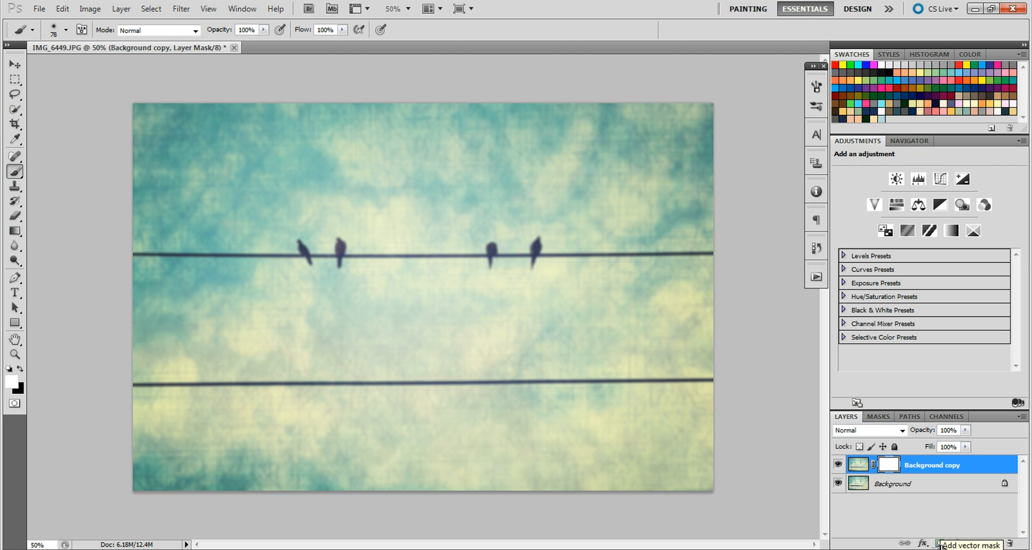
Step: Draw a vertical black-to-white linear gradient on the layer mask from the upper wire to below the photo, keeping the current Windows color scheme
click(16, 233)
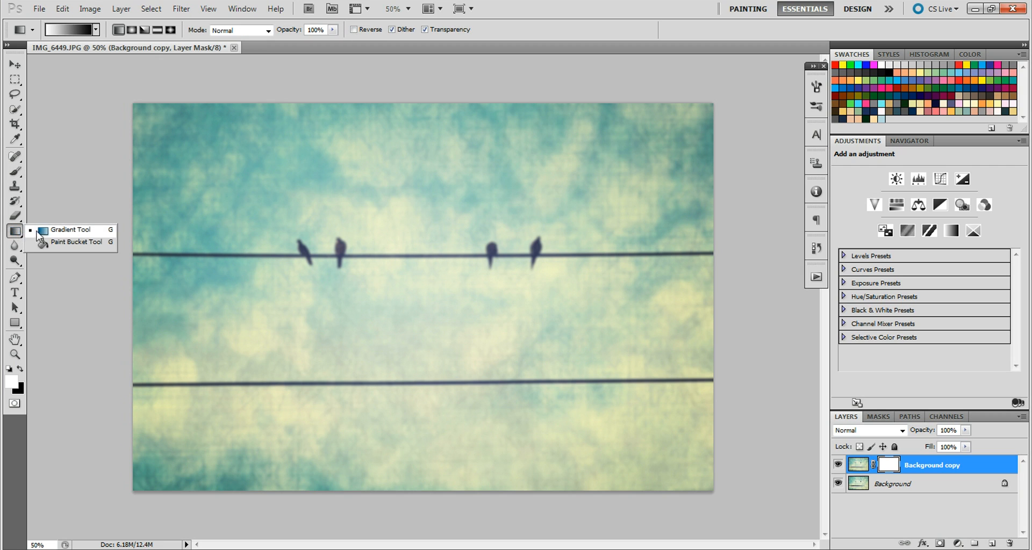
click(50, 244)
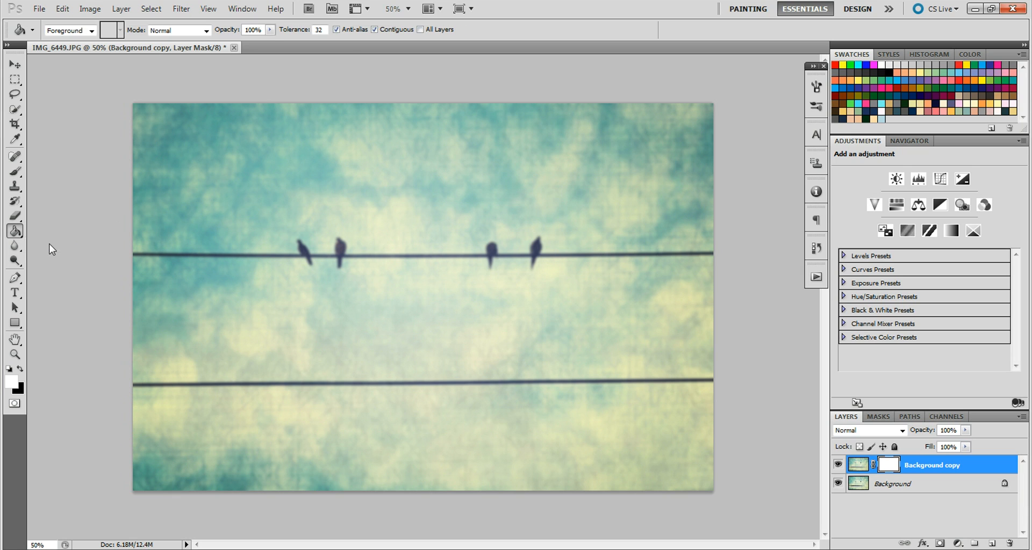
click(16, 232)
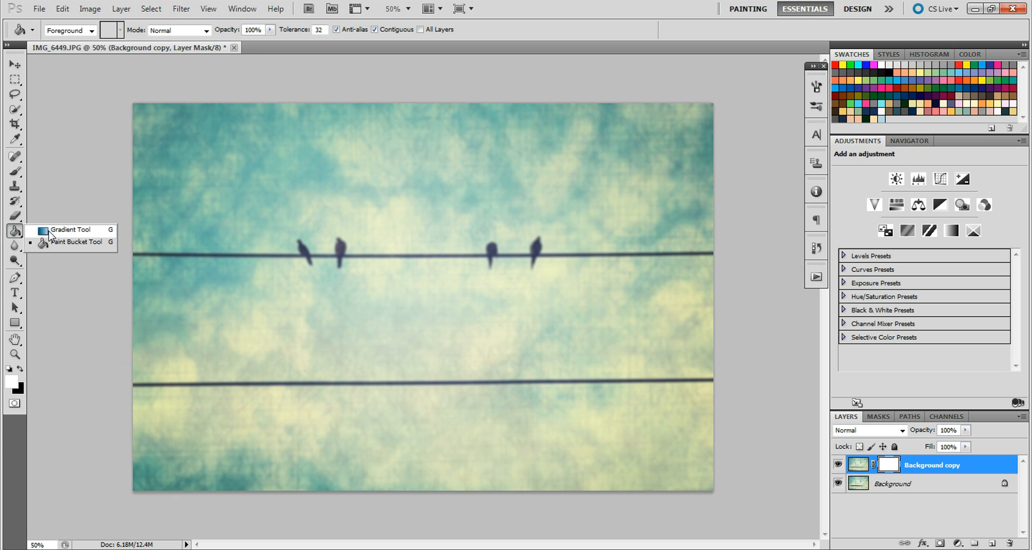
click(67, 231)
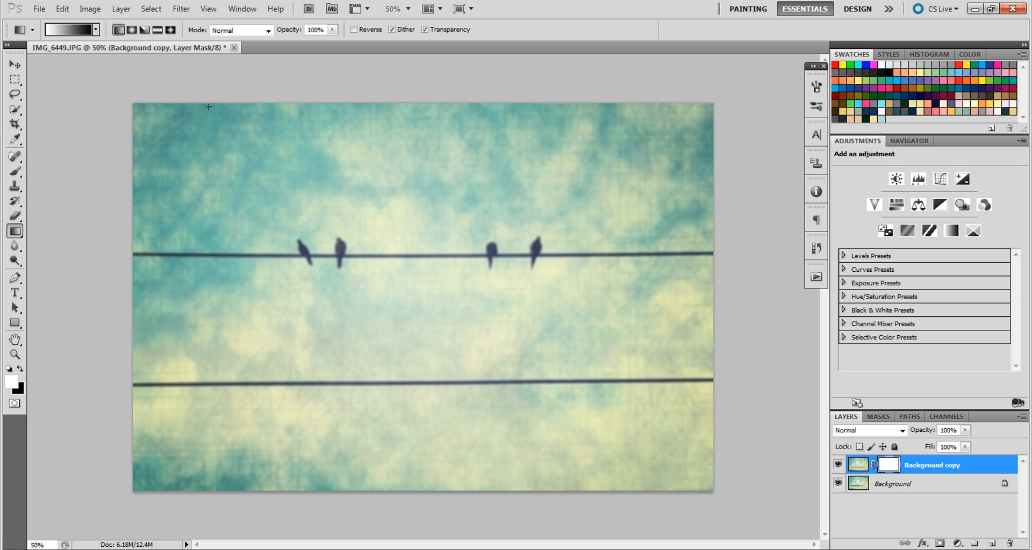
click(20, 371)
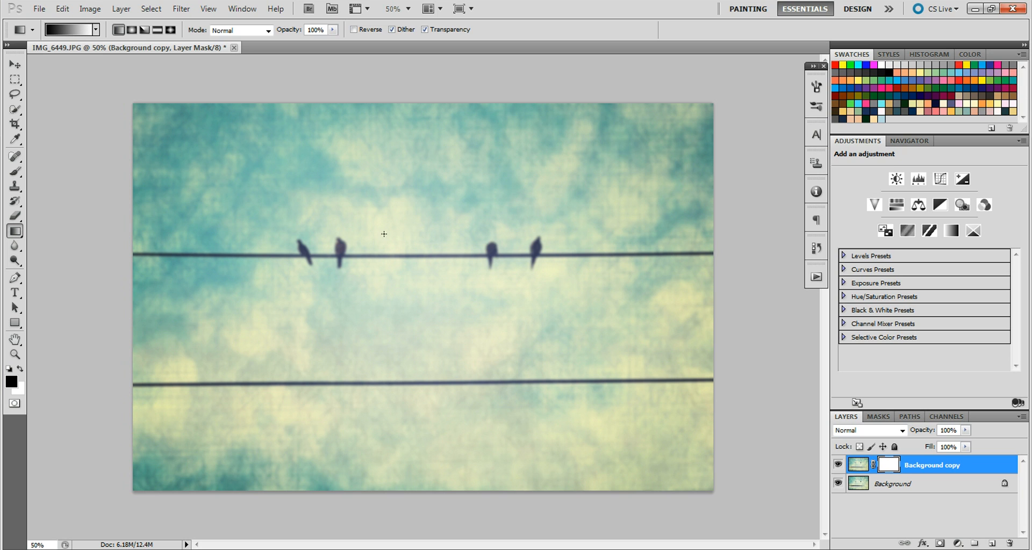
drag(407, 236, 406, 520)
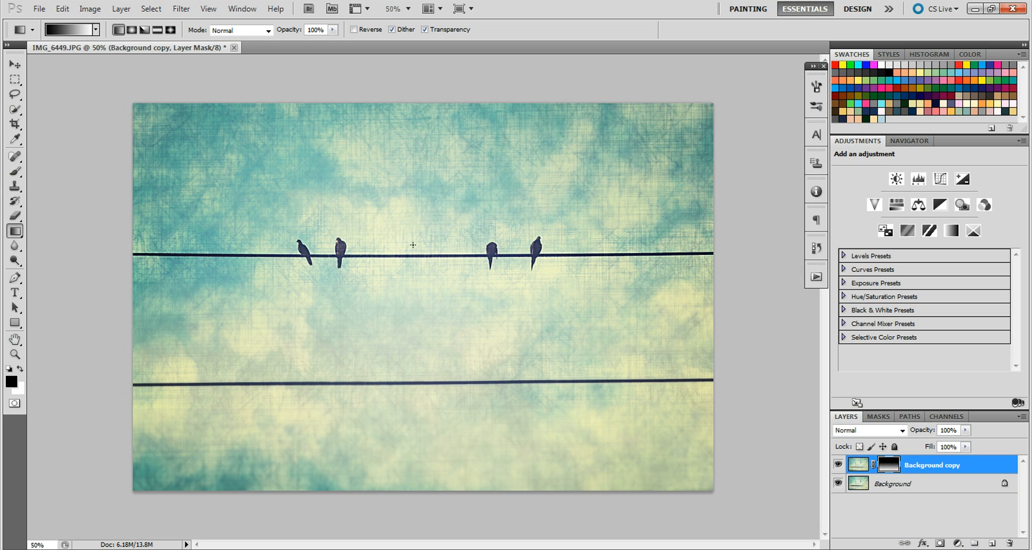
drag(412, 245, 413, 516)
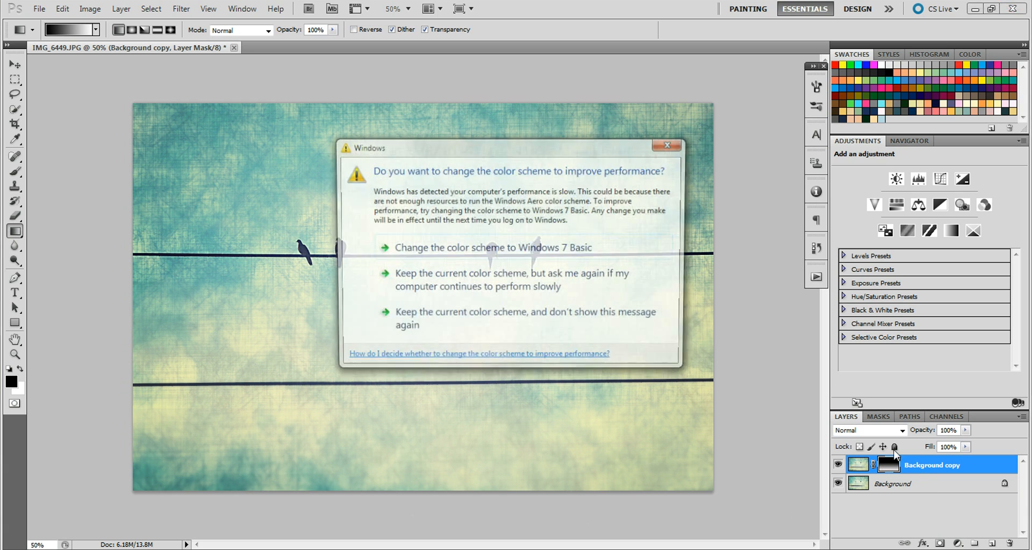
click(591, 282)
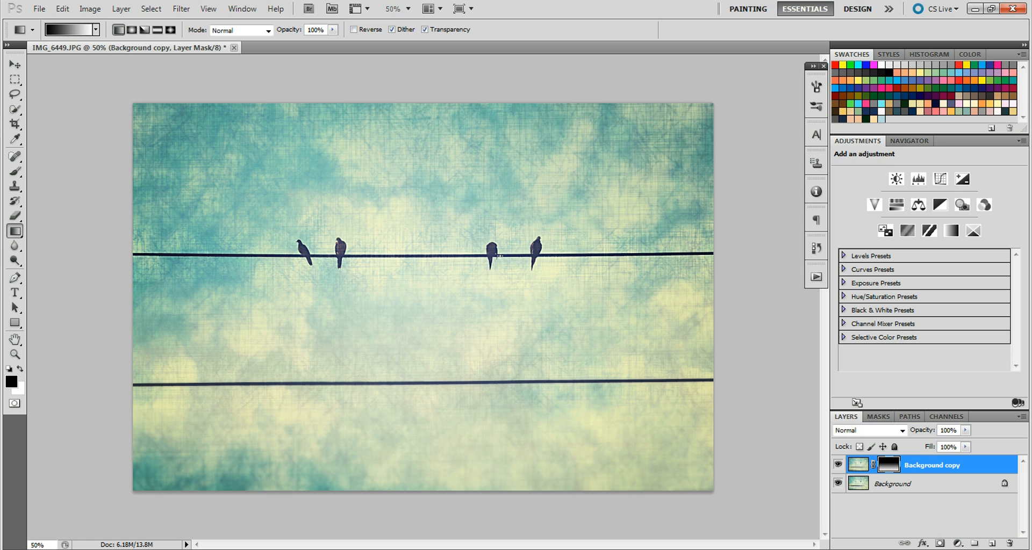
Step: Compare the photo with and without the blurred Background copy layer, and flatten the image
click(837, 466)
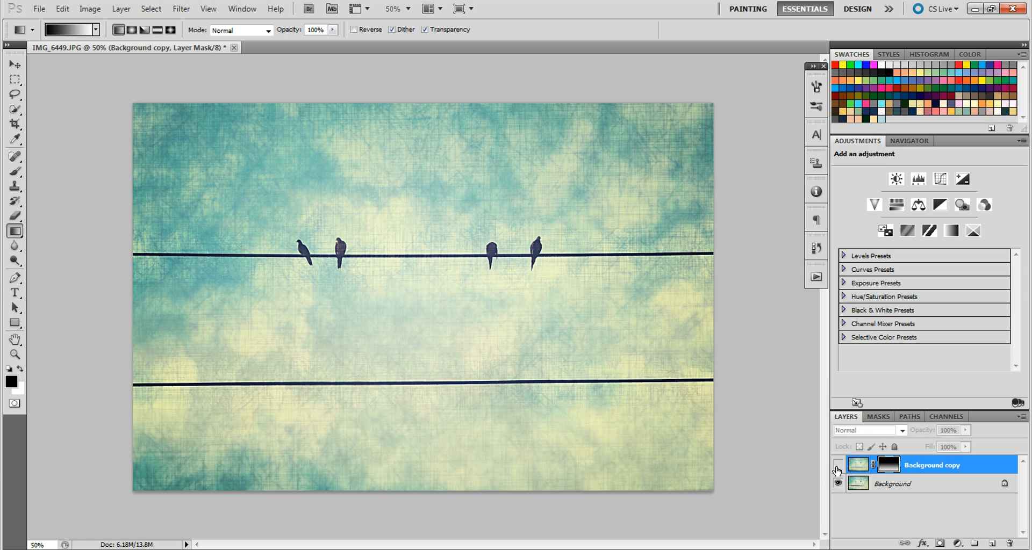
click(836, 465)
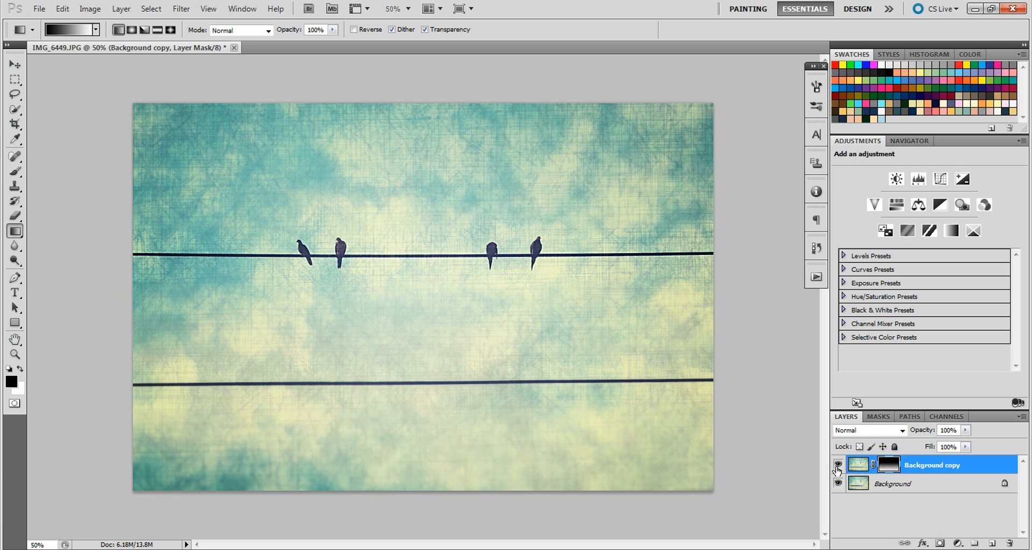
click(121, 9)
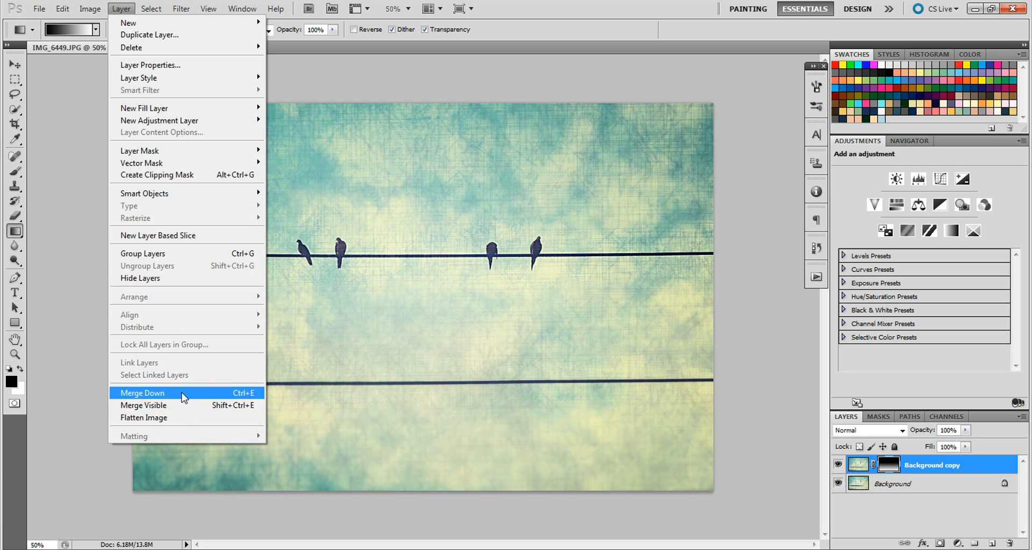
click(187, 420)
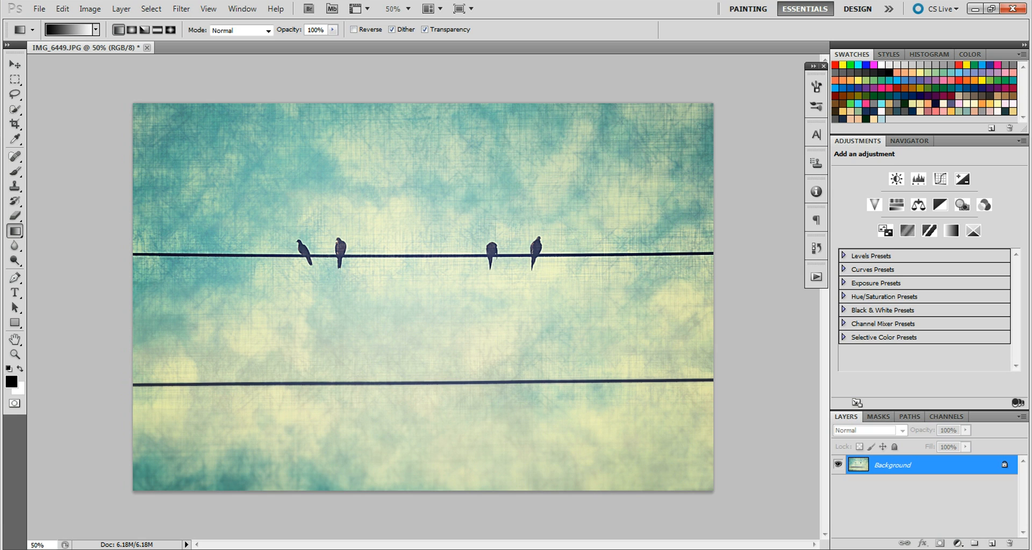
Step: Preview the finished reference image sum 28 WM FB.jpg to compare it with the flattened photo
mouse_move(204, 544)
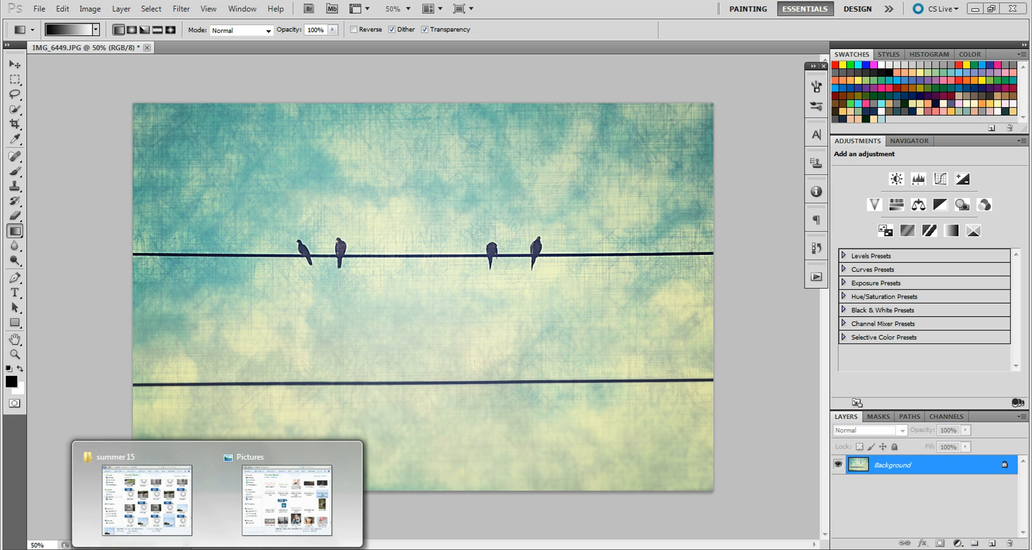
mouse_move(247, 515)
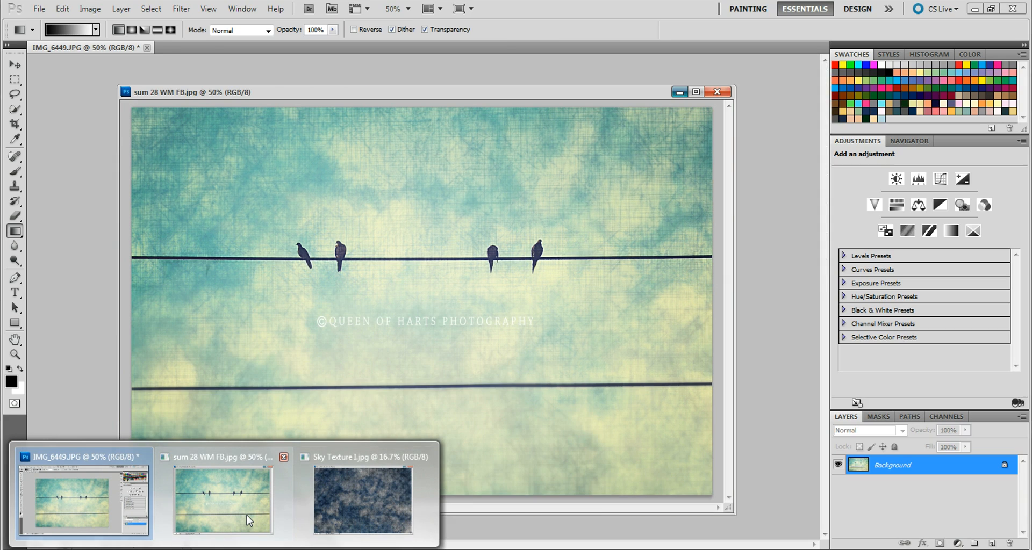